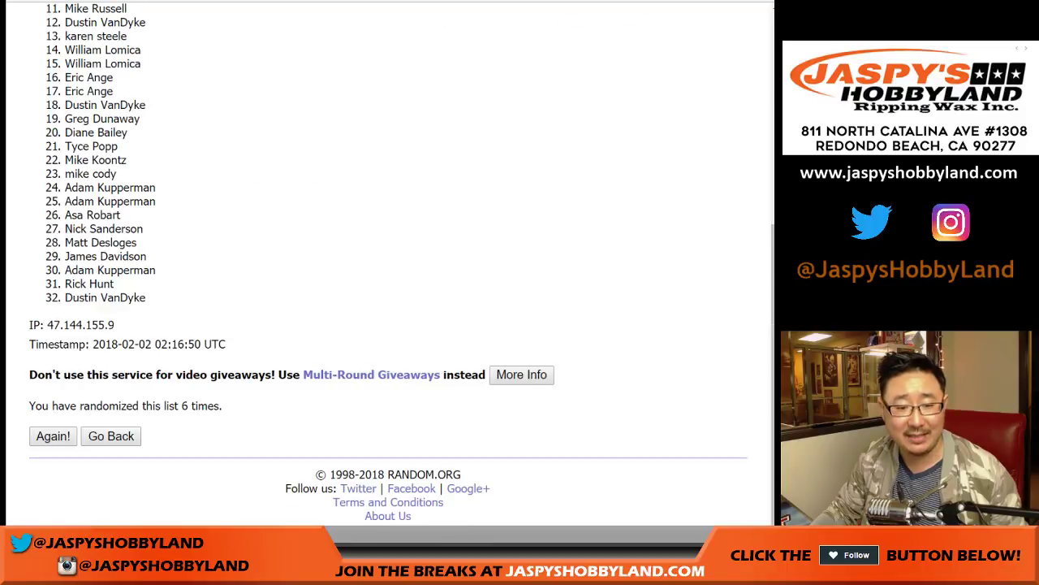
- Randomize the participant list once more and paste the shuffled names into column A of the Google Sheets spreadsheet, starting at A1
click(53, 436)
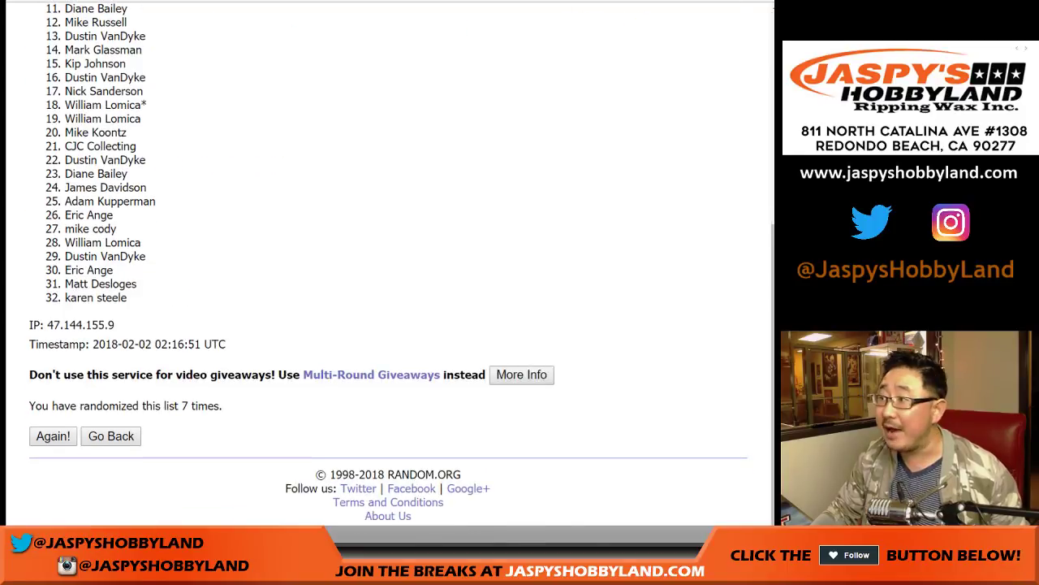
scroll(388, 264, up, 5)
drag(65, 230, 127, 297)
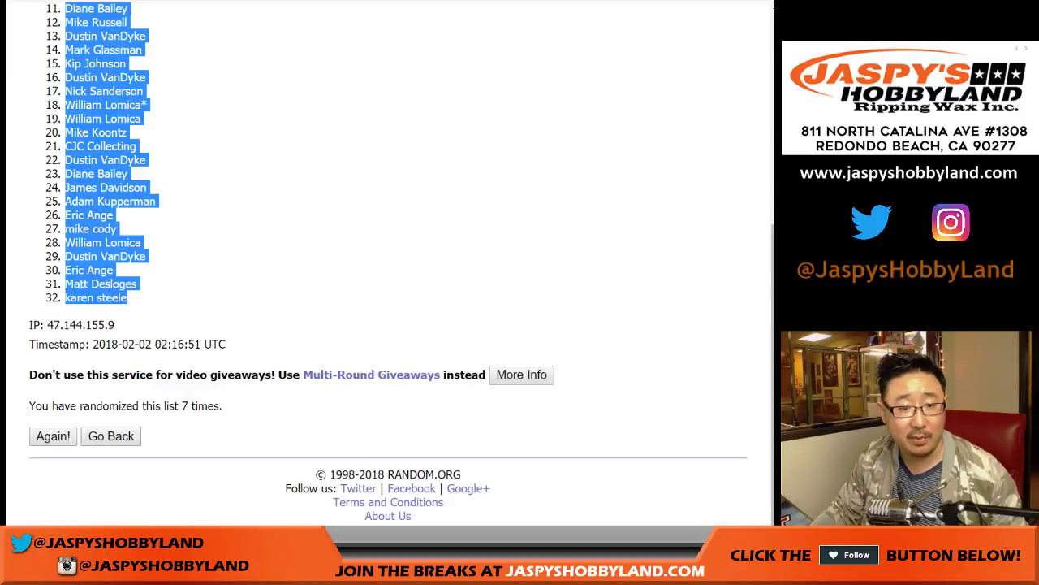
key(ctrl+Tab)
right_click(74, 86)
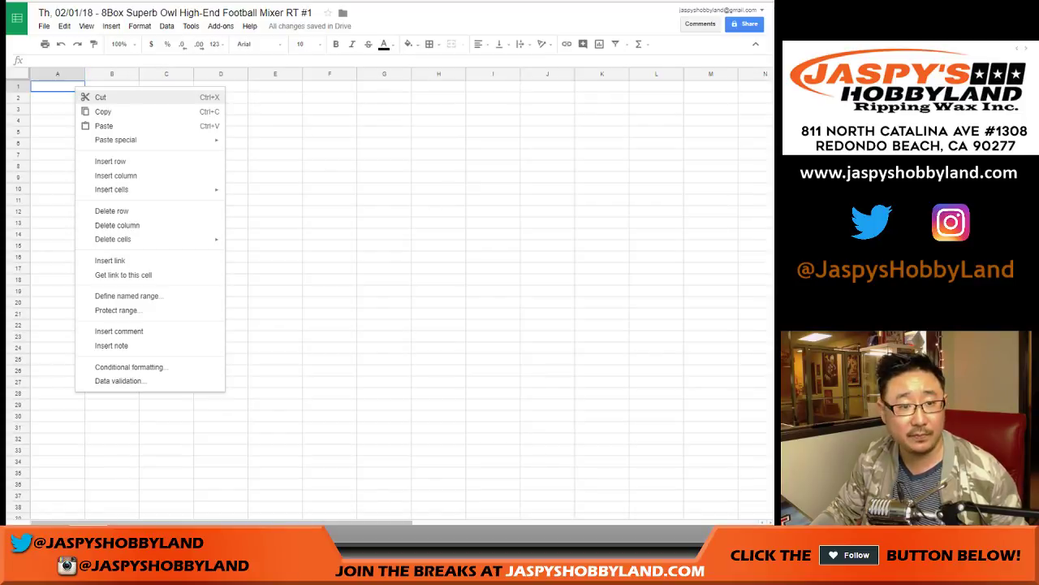
click(104, 126)
- Switch to the RANDOM.ORG list randomizer holding the NFL team names and randomize that list seven times
key(ctrl+Tab)
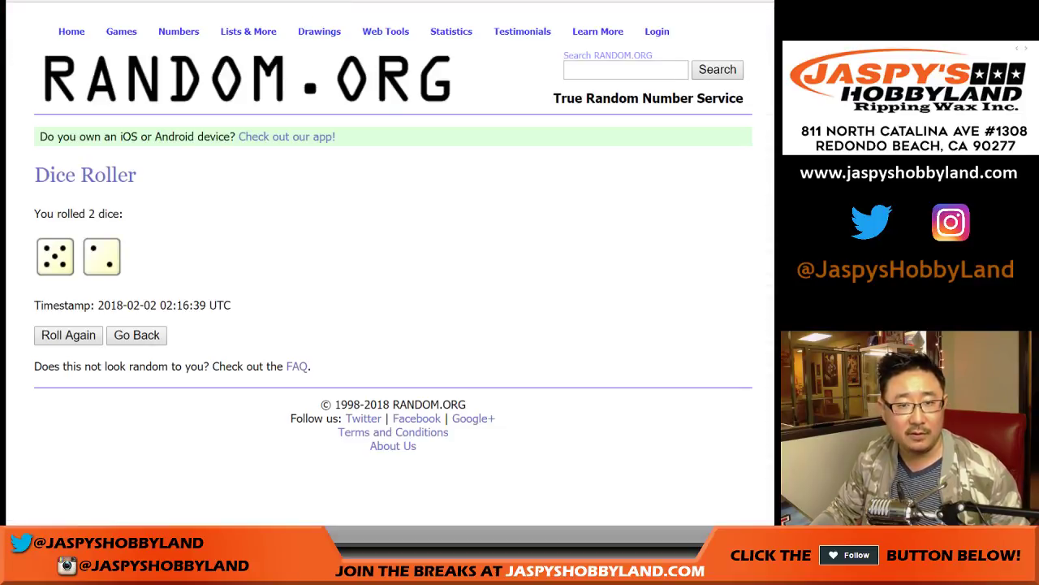
key(ctrl+Tab)
scroll(65, 436, down, 3)
click(65, 436)
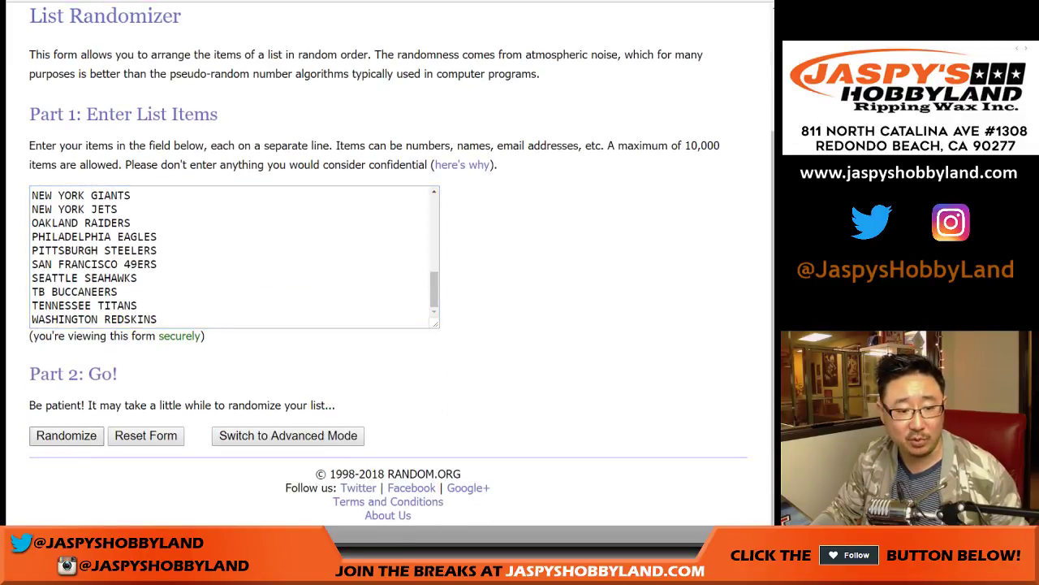
scroll(65, 436, down, 5)
click(53, 436)
click(53, 436)
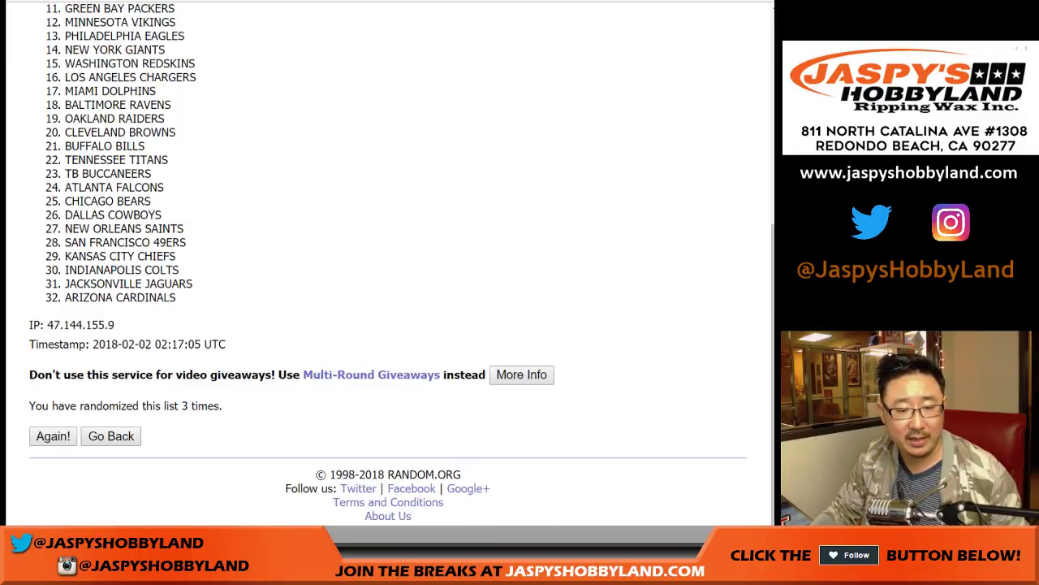
click(53, 436)
click(53, 436)
click(53, 436)
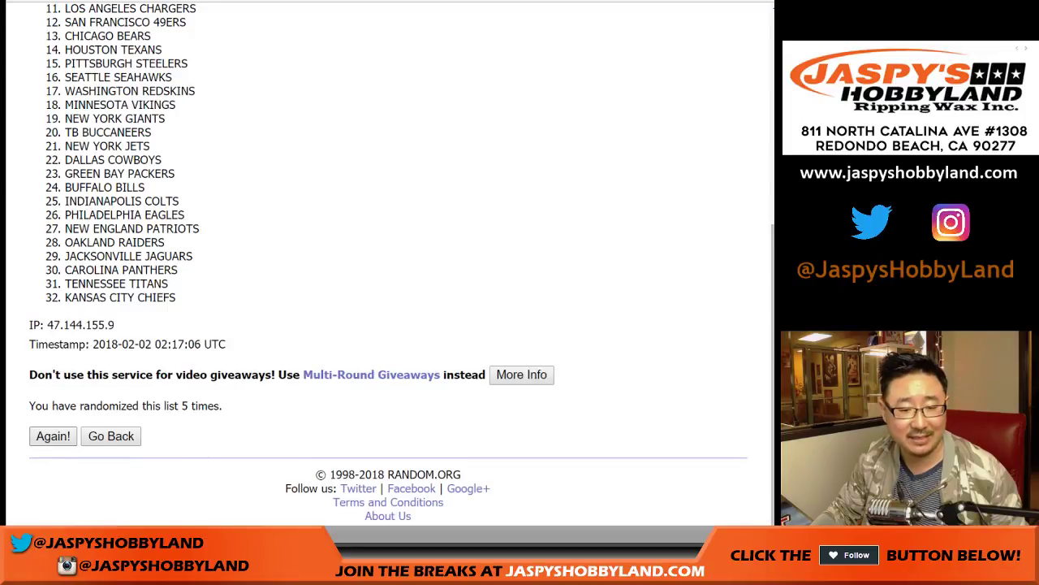
click(52, 436)
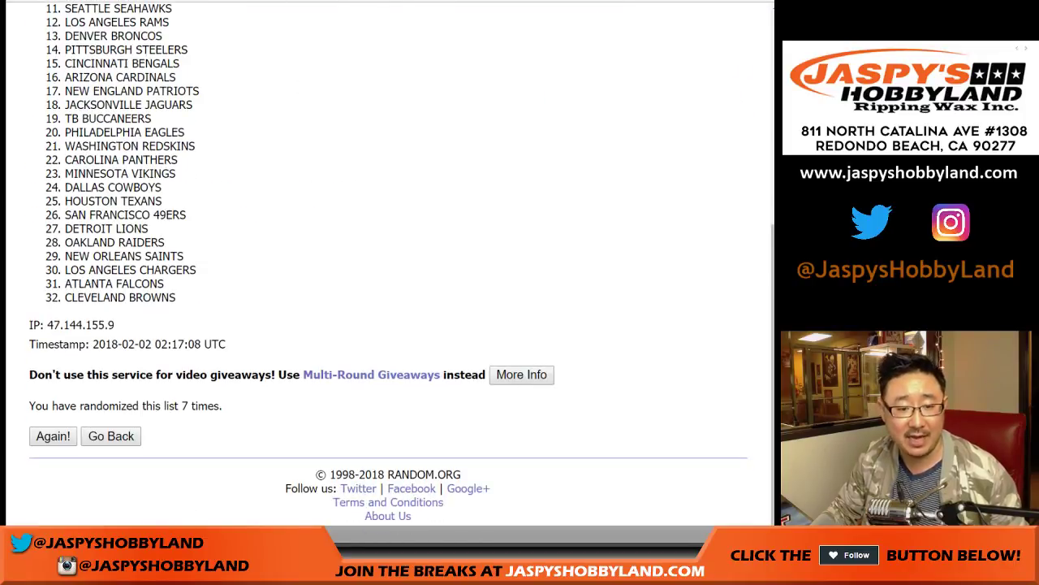
- Copy the 32 shuffled team names and paste them into column B of the Google Sheets spreadsheet, starting at B1
drag(174, 405, 224, 406)
click(232, 405)
scroll(231, 366, up, 3)
drag(65, 110, 175, 298)
key(ctrl+c)
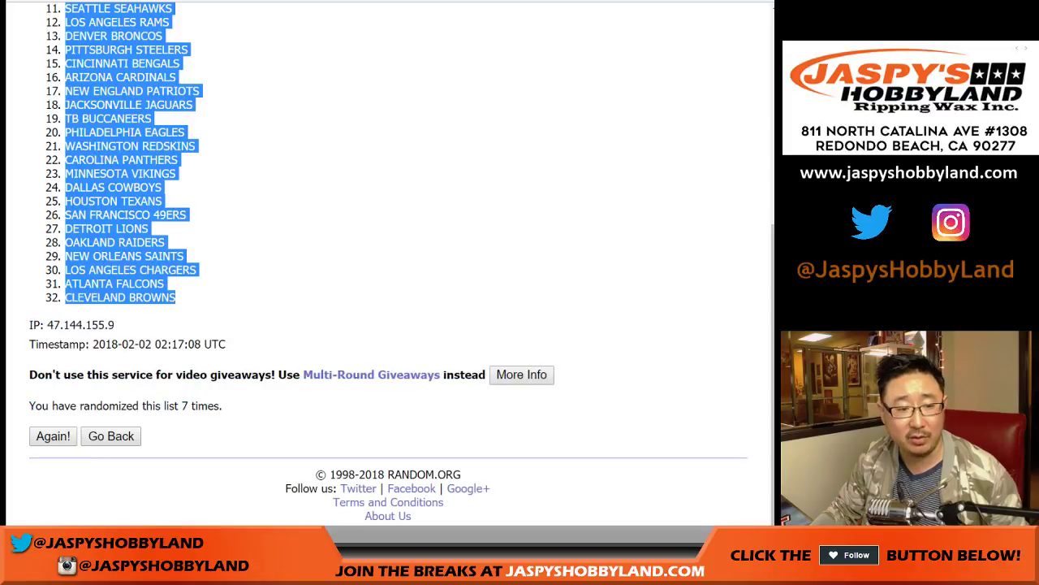
click(163, 2)
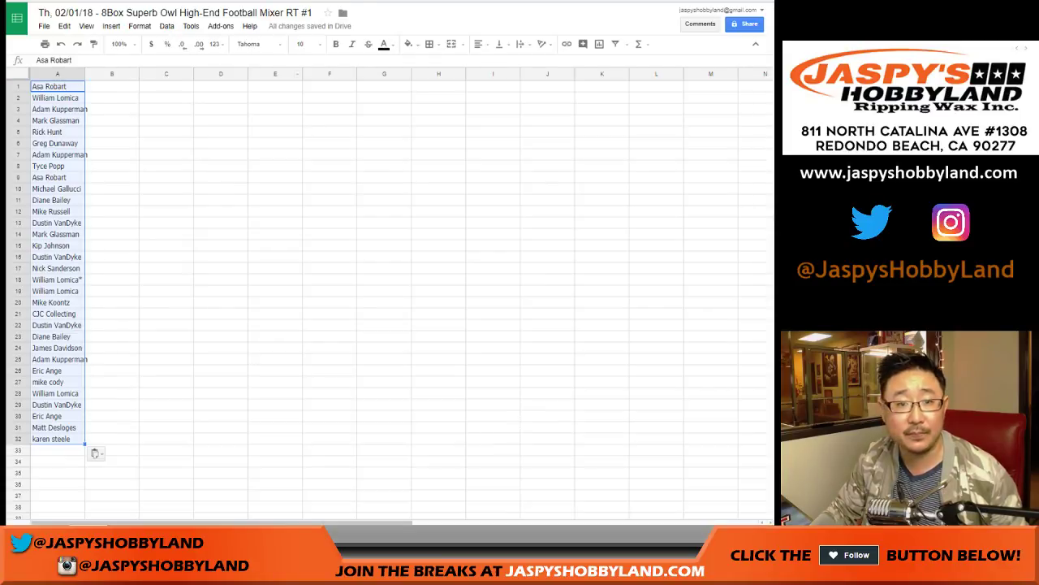
click(112, 86)
right_click(113, 86)
click(134, 119)
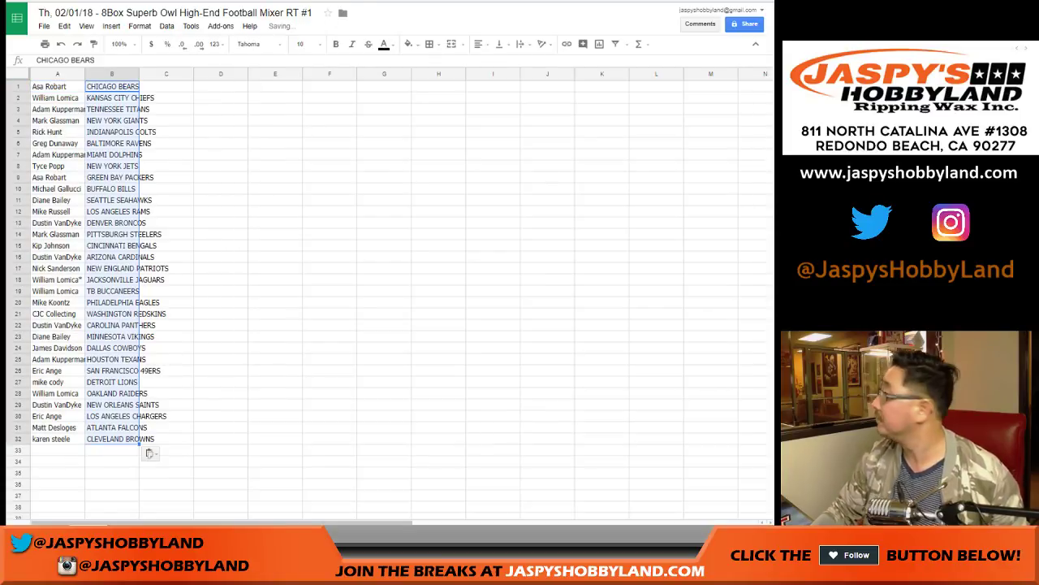
- Set the whole sheet's font to Roboto at size 13 and fit the column widths to their contents
click(16, 73)
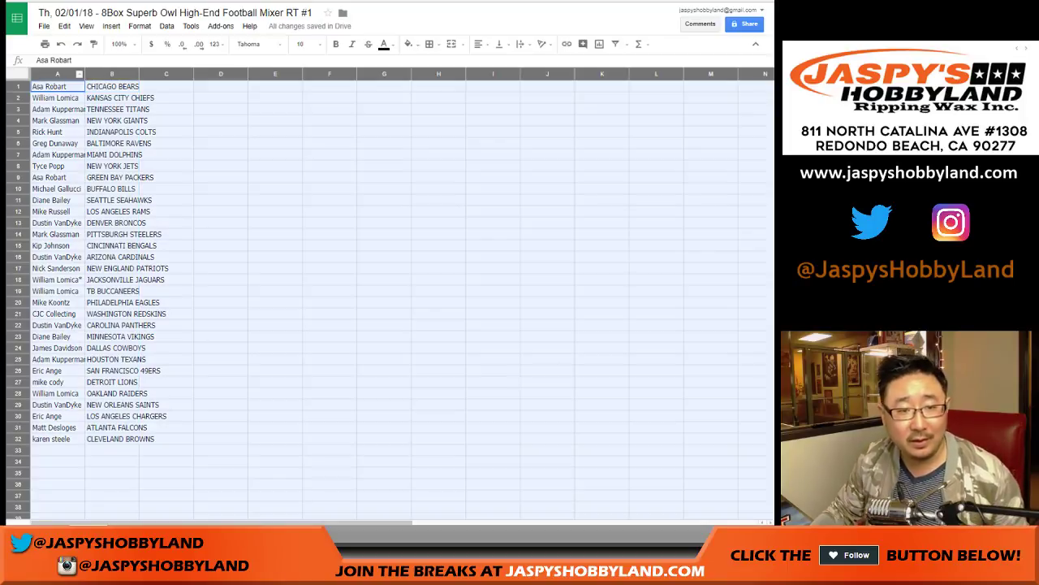
click(258, 44)
click(259, 62)
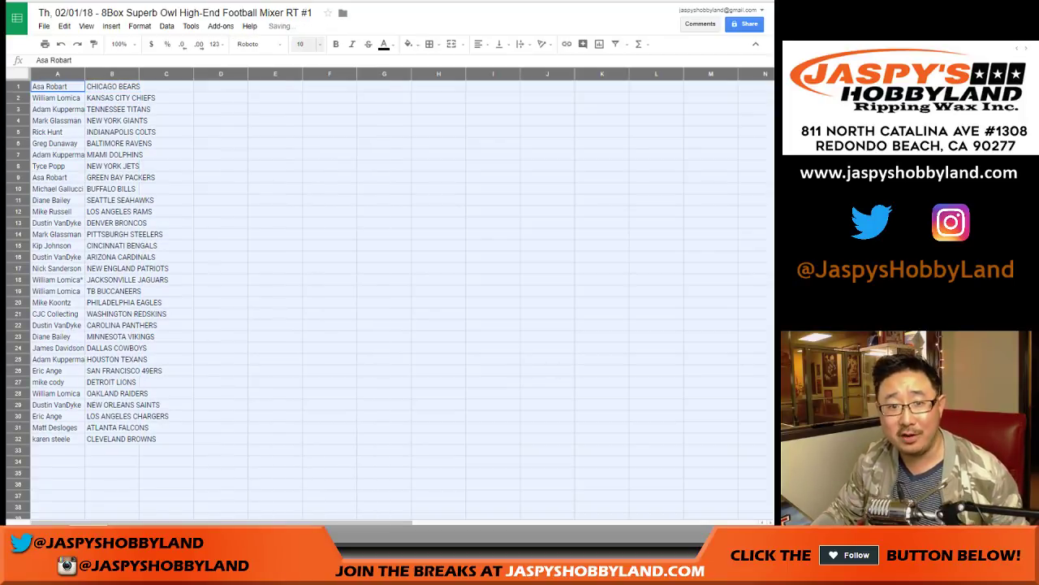
click(304, 44)
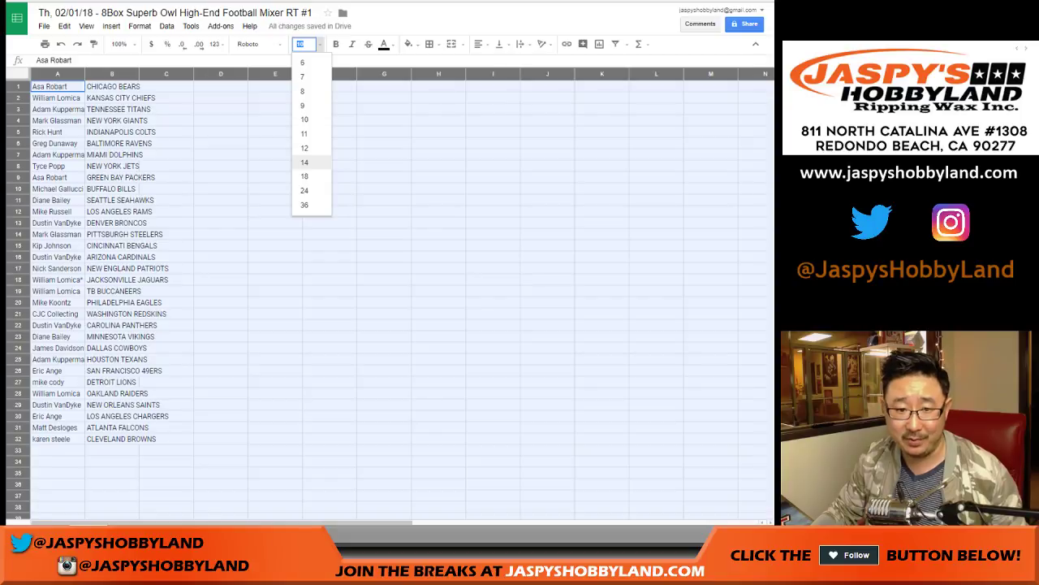
click(304, 161)
click(307, 44)
text(13)
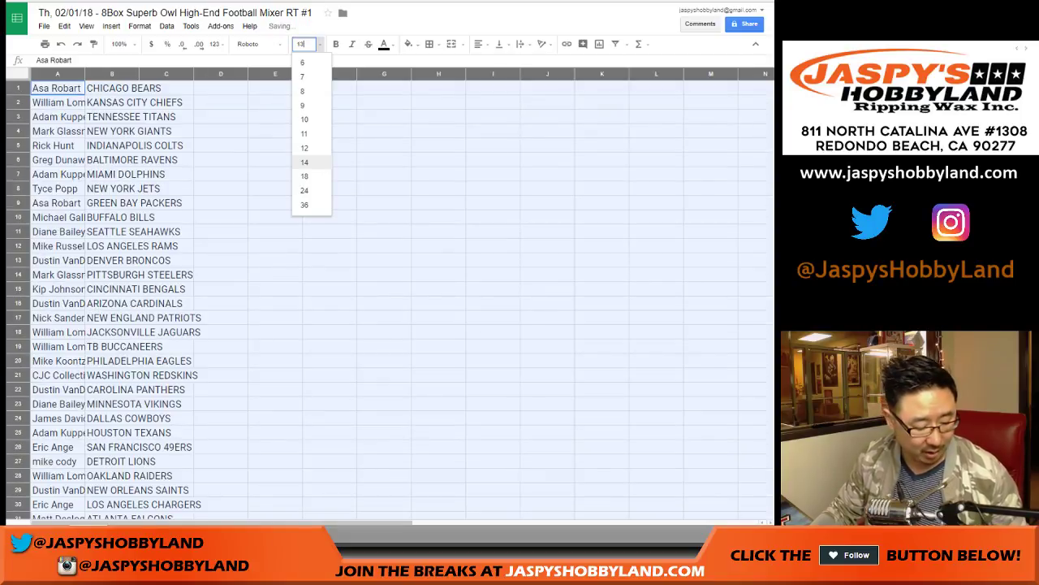
key(Return)
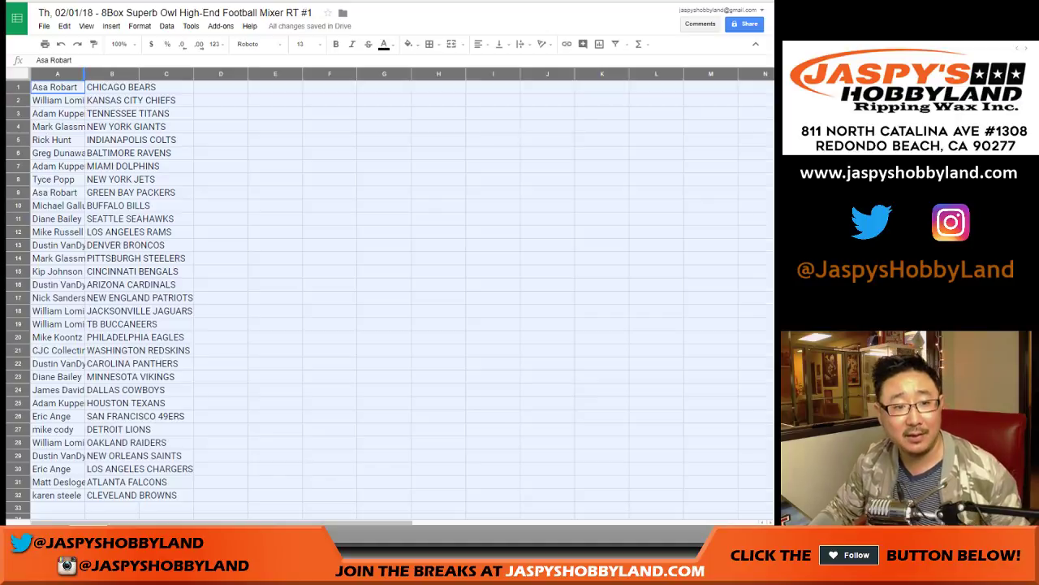
double_click(85, 74)
- Go through the participant and team pairings one row at a time, highlighting rows 1 to 31 in turn
click(18, 88)
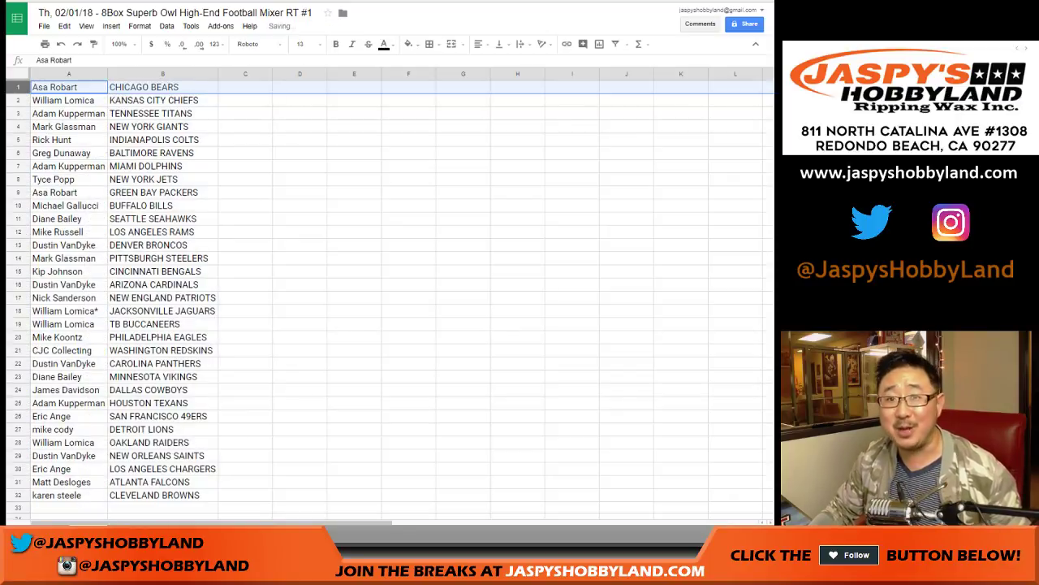
click(18, 101)
click(18, 114)
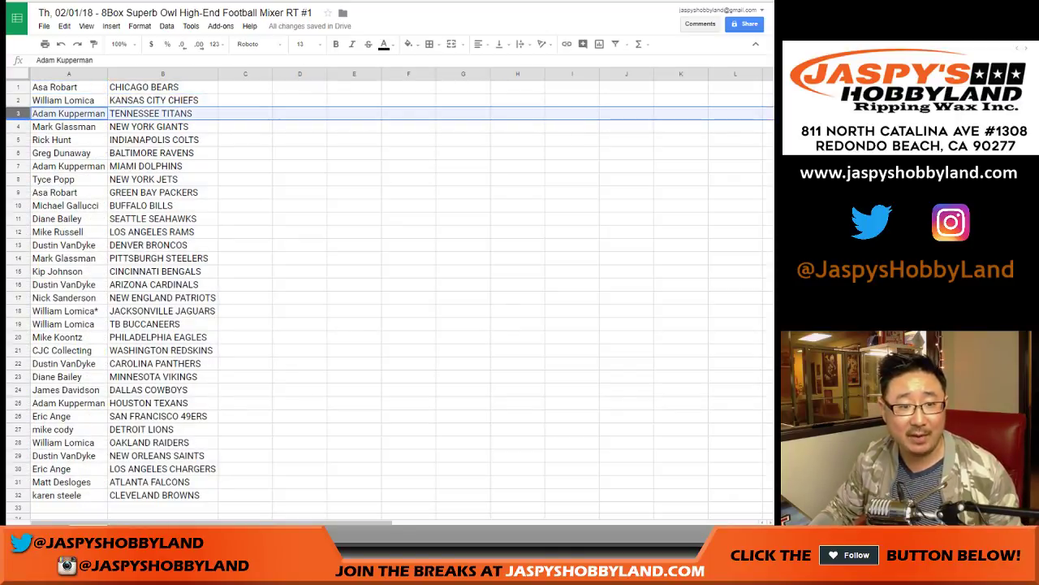
click(18, 126)
click(18, 140)
click(18, 152)
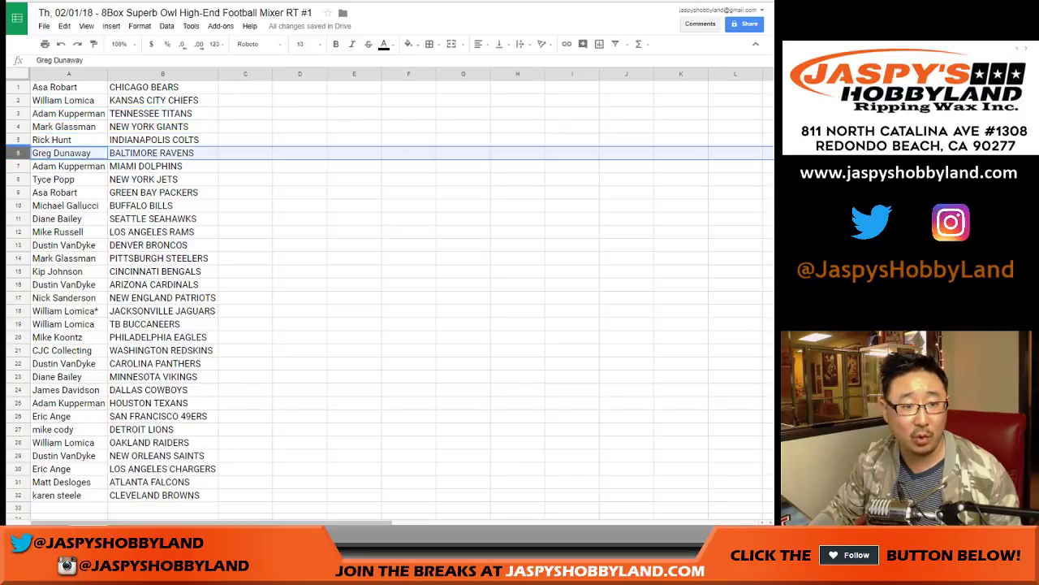
click(18, 166)
click(18, 179)
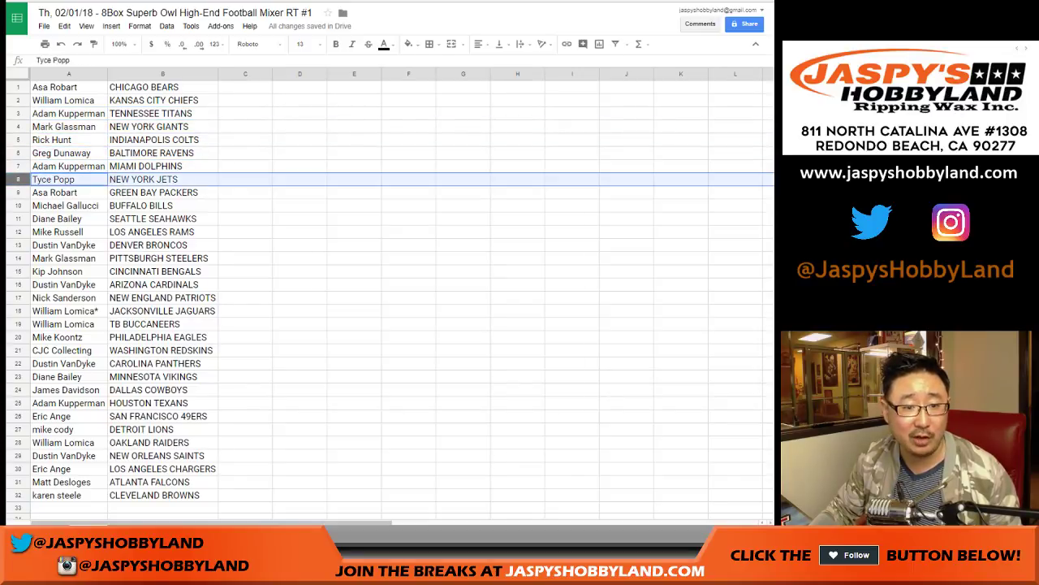
scroll(17, 179, down, 1)
click(18, 167)
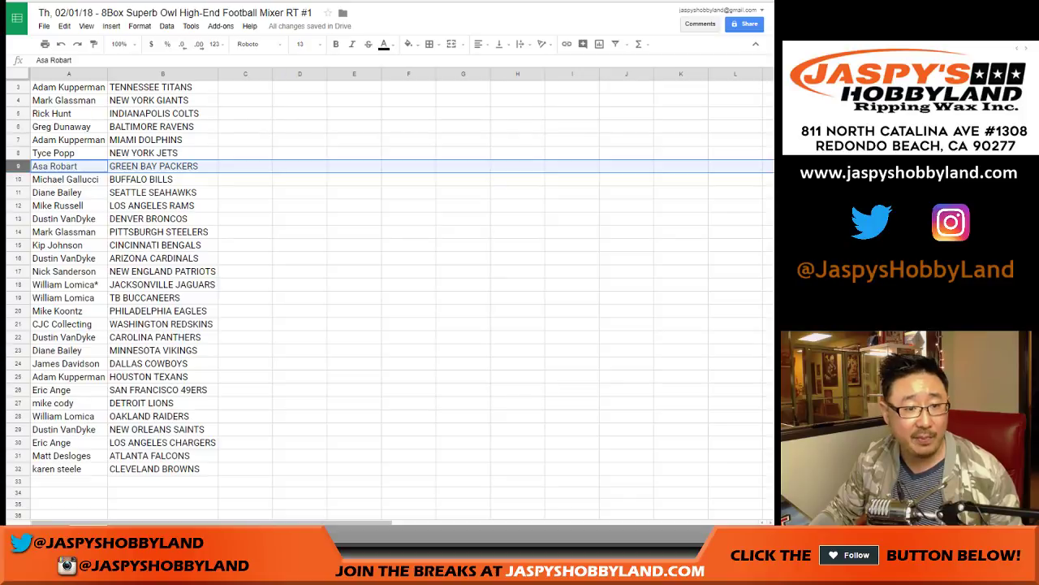
click(17, 180)
click(18, 192)
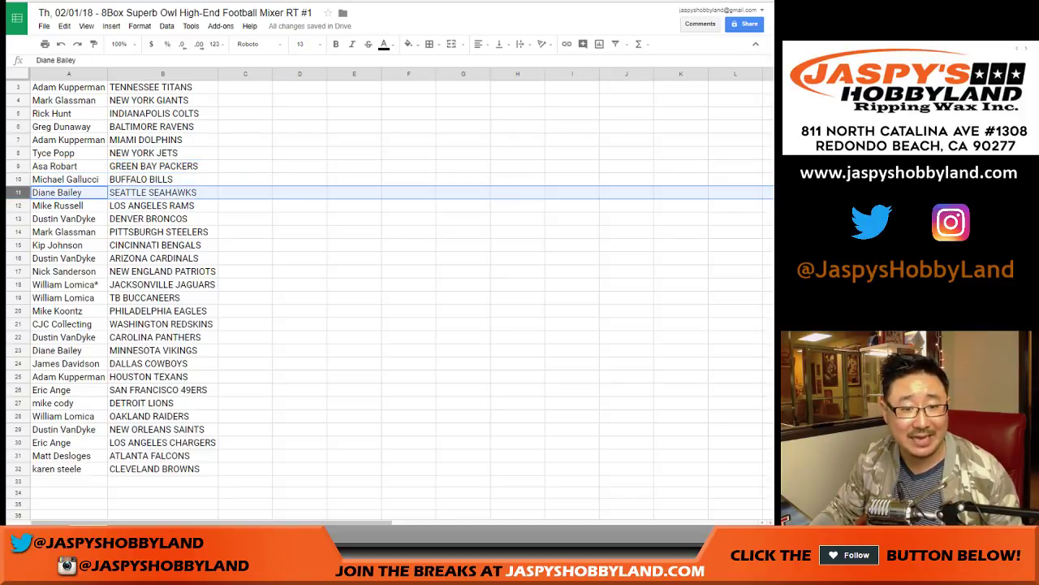
click(17, 205)
click(18, 219)
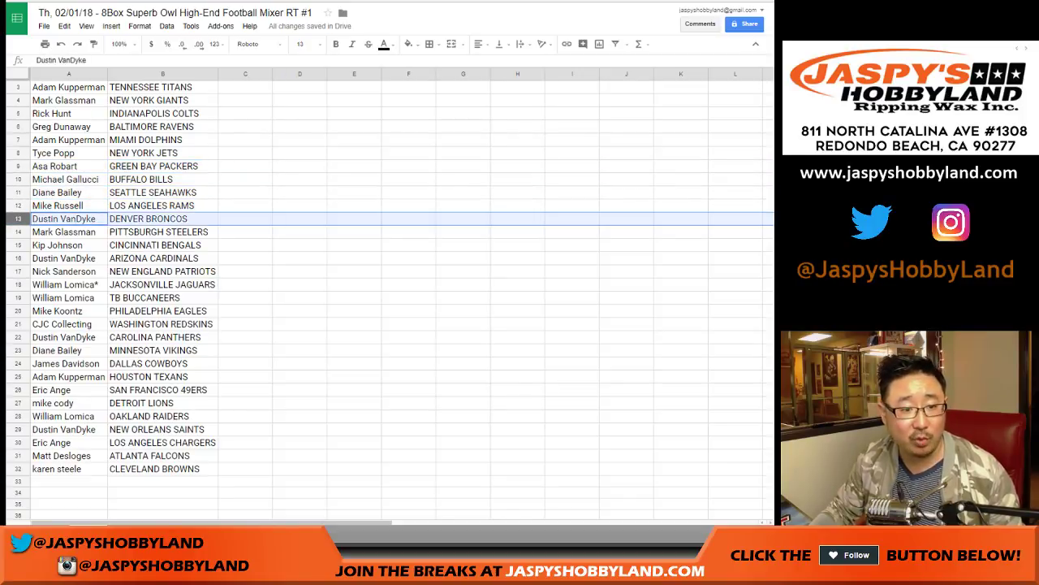
click(18, 232)
click(17, 245)
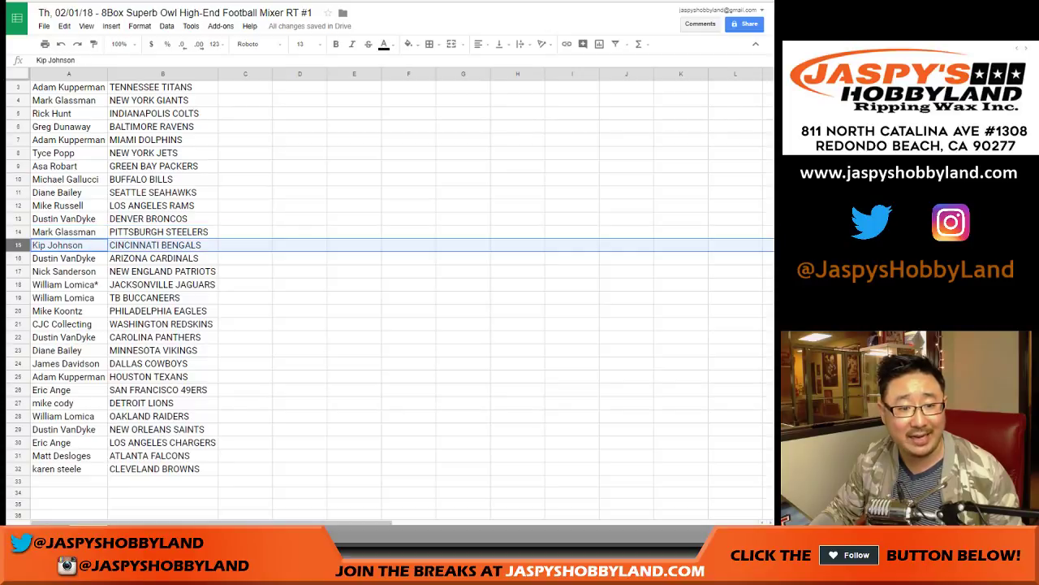
scroll(18, 245, down, 2)
click(18, 166)
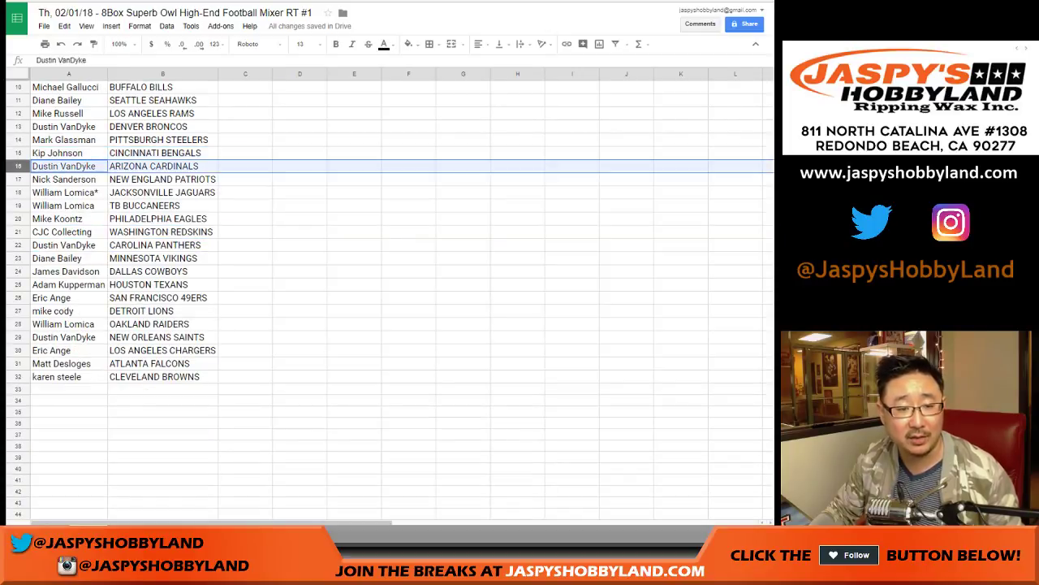
click(18, 178)
click(18, 191)
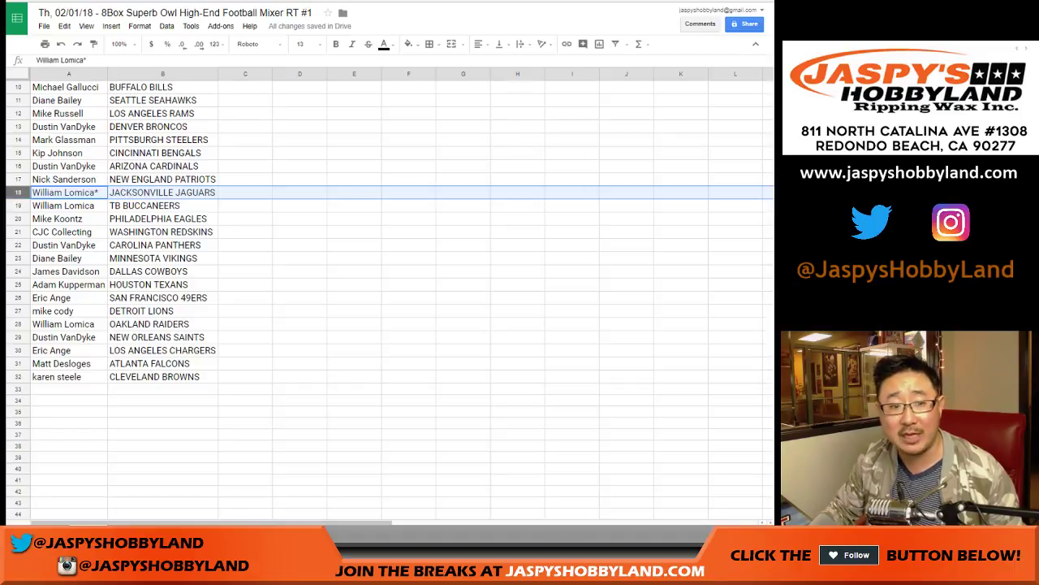
click(18, 205)
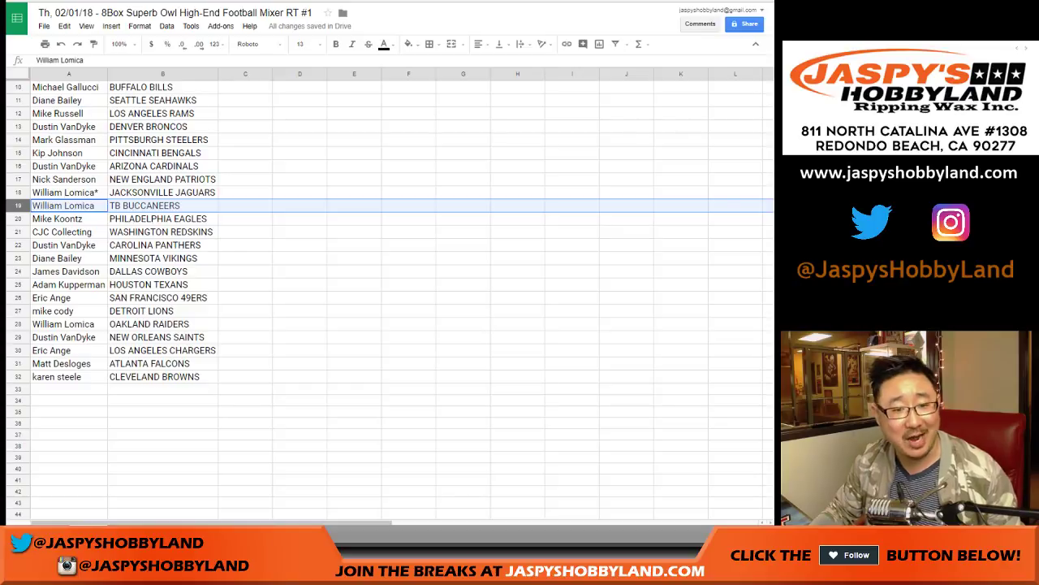
click(17, 218)
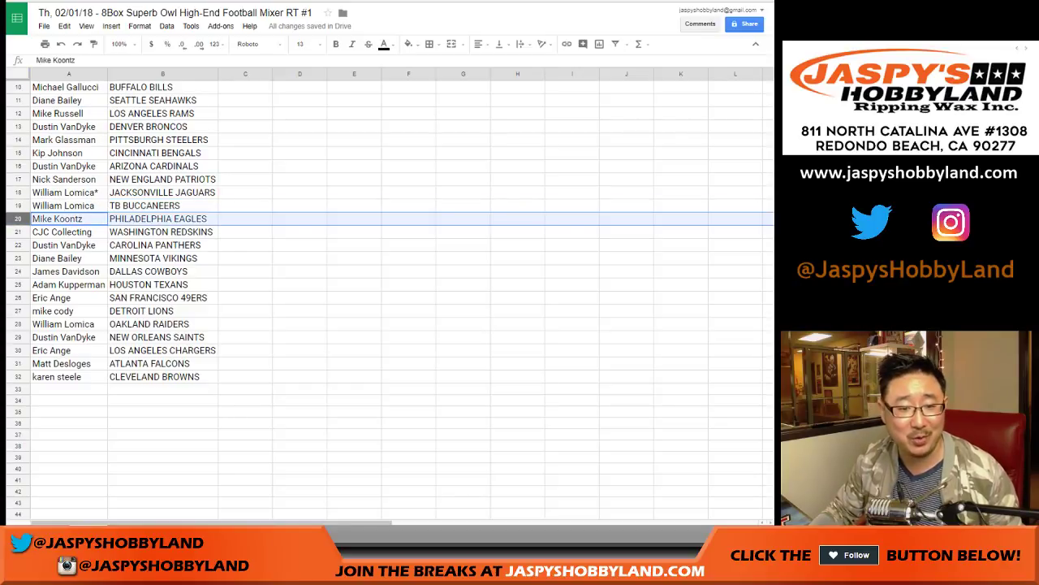
click(18, 232)
scroll(18, 231, down, 1)
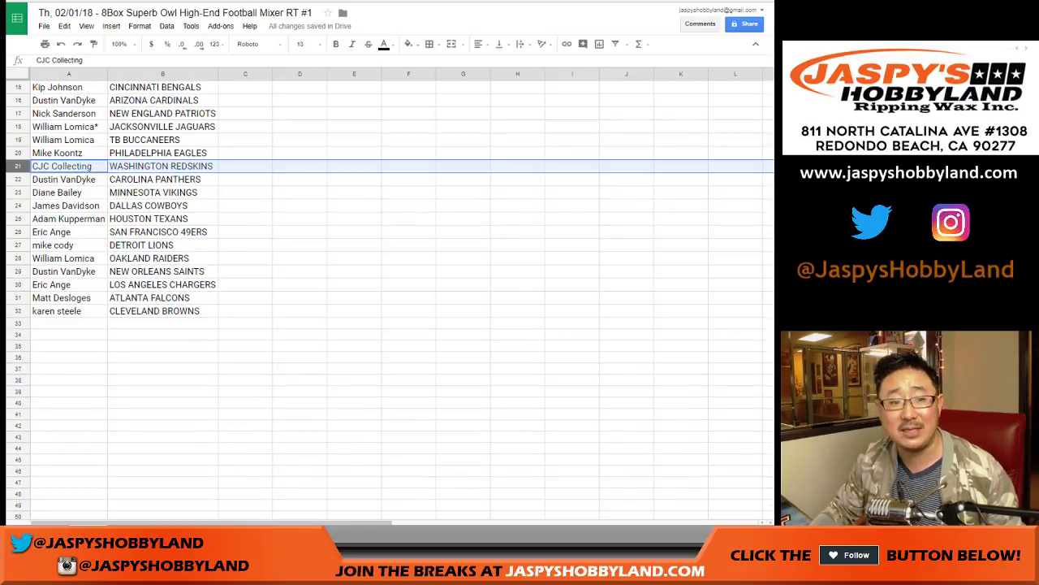
click(18, 178)
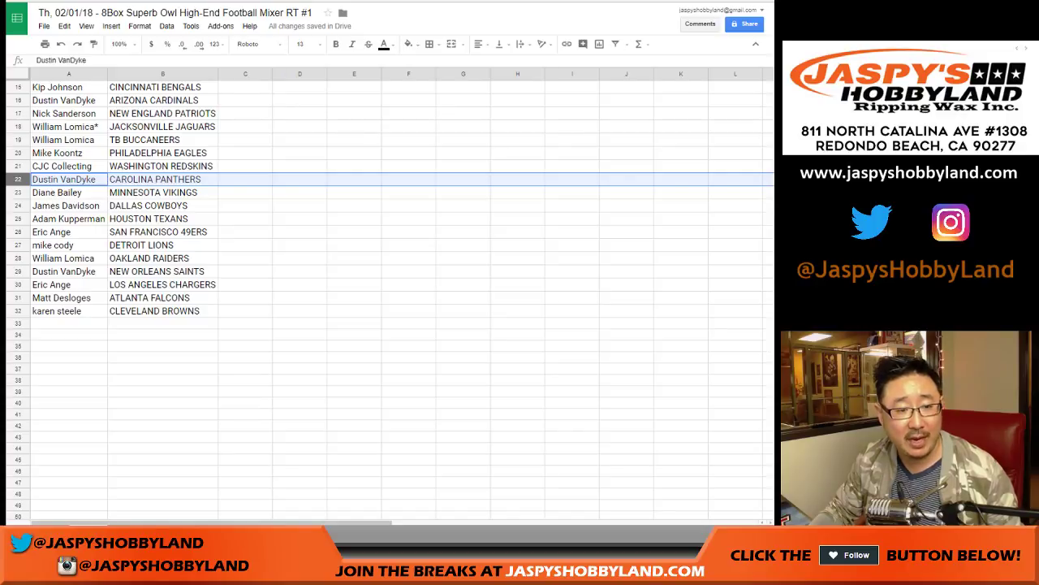
click(17, 192)
click(18, 206)
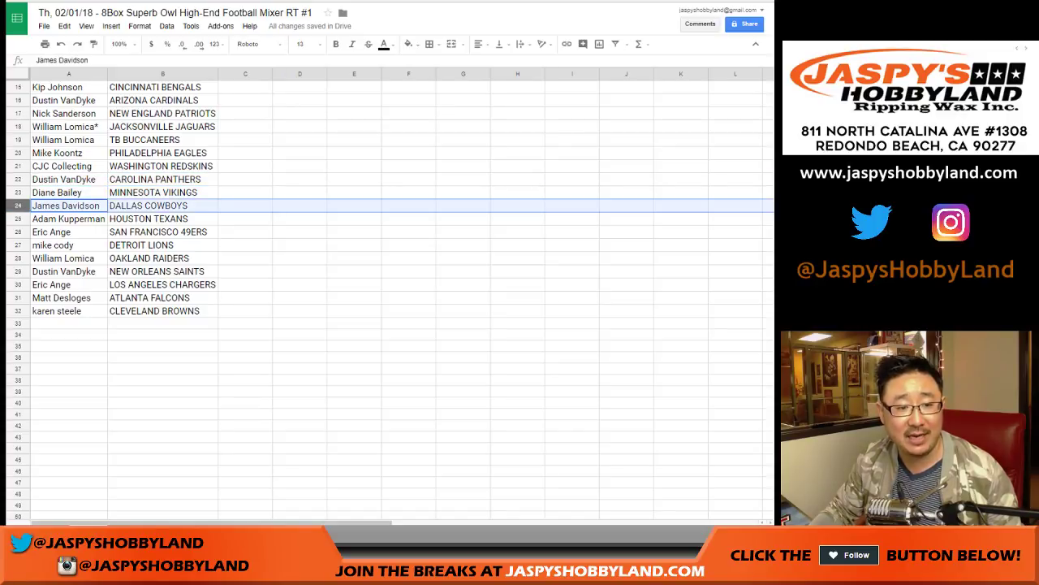
click(18, 219)
click(18, 232)
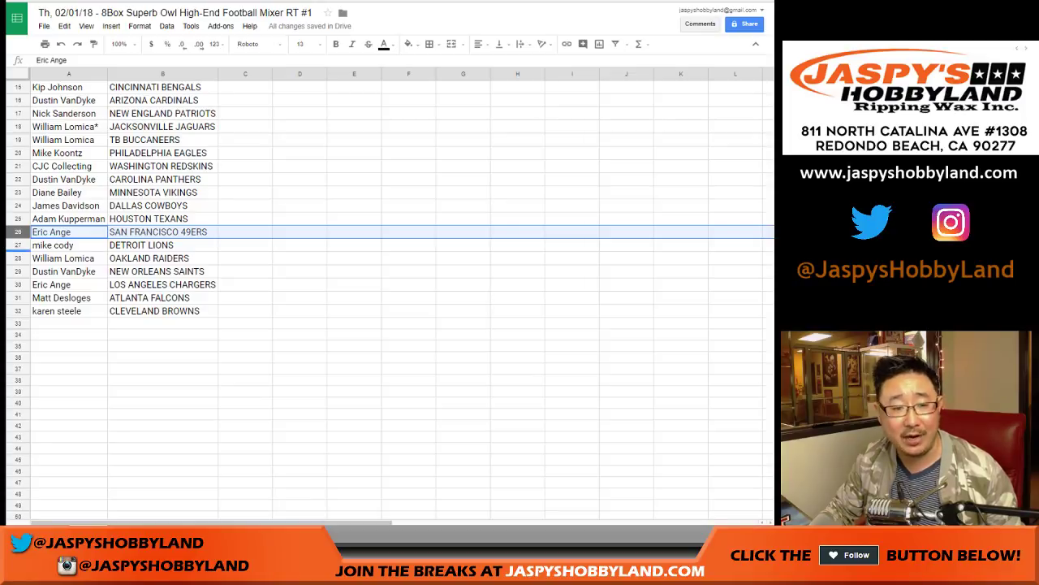
click(18, 244)
click(18, 257)
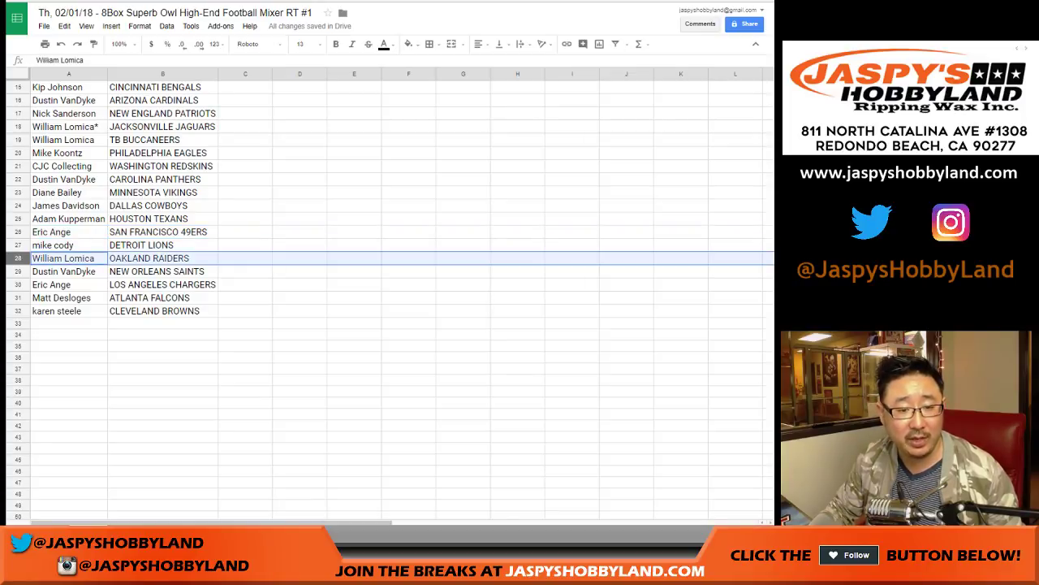
click(18, 271)
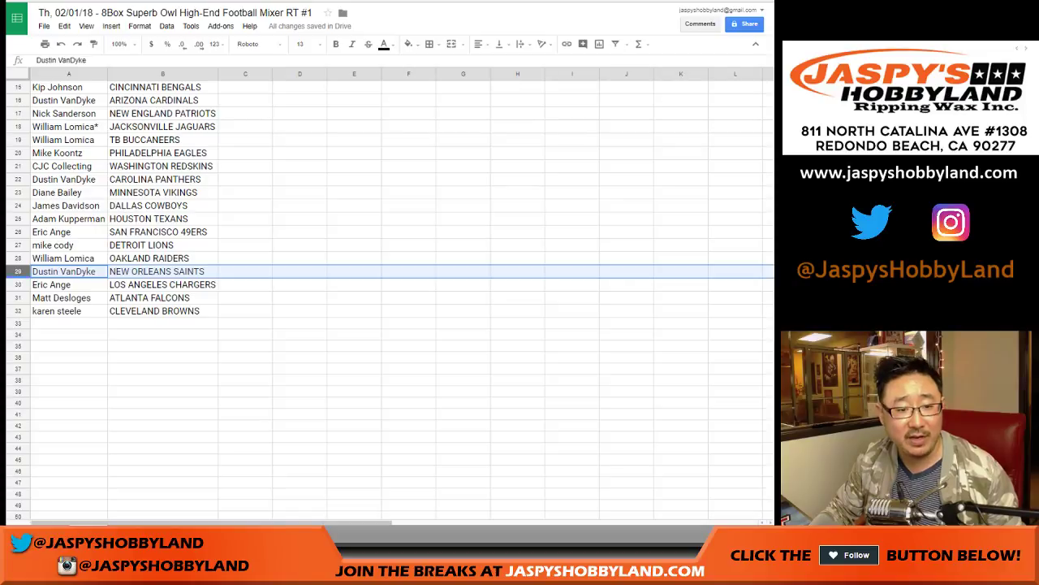
click(18, 284)
click(18, 297)
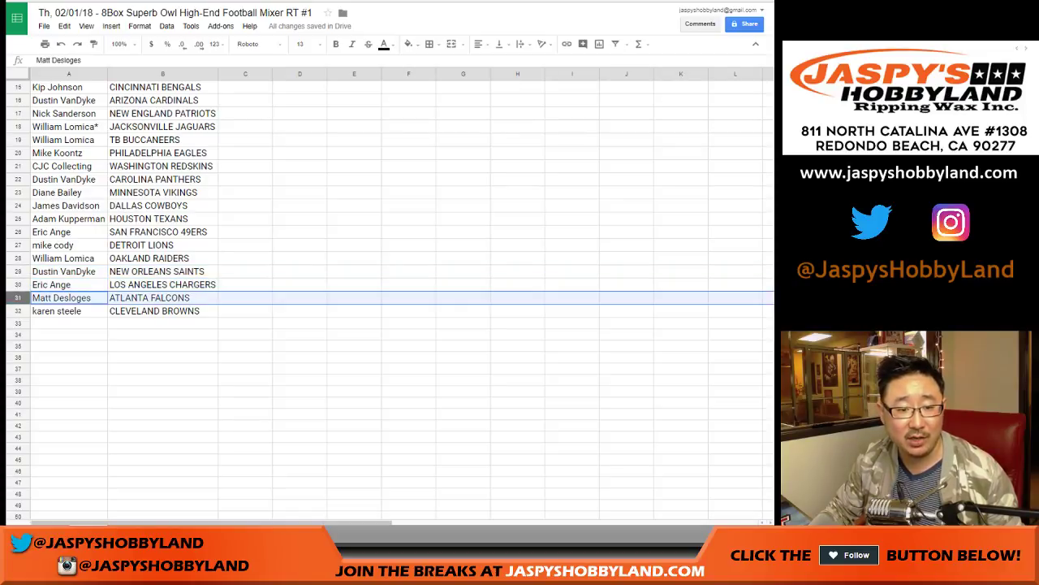
- Highlight the last pairing in row 32 and sort the whole sheet by column B from A to Z
click(18, 311)
scroll(390, 296, up, 3)
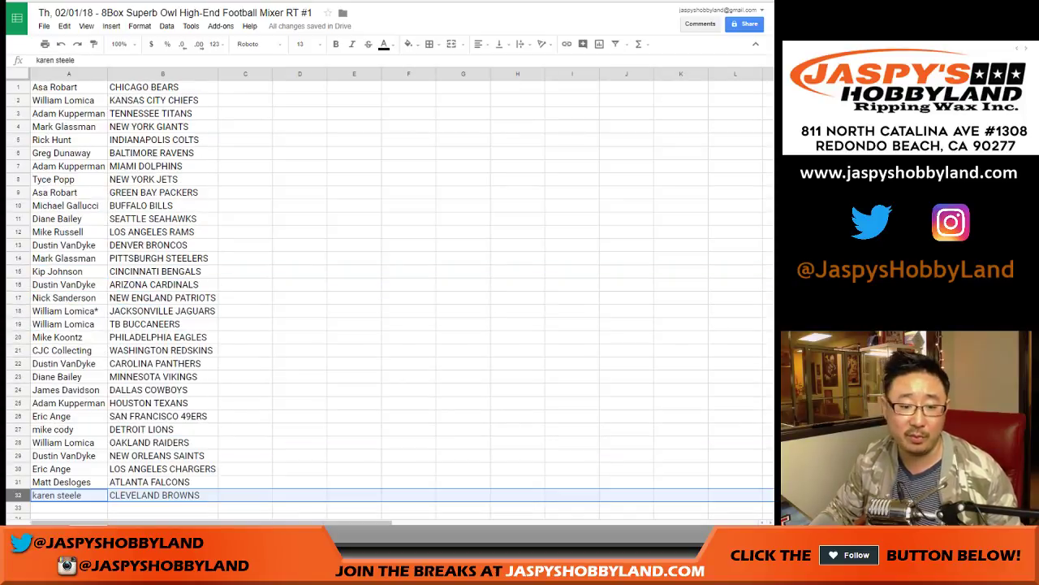
click(163, 74)
click(167, 26)
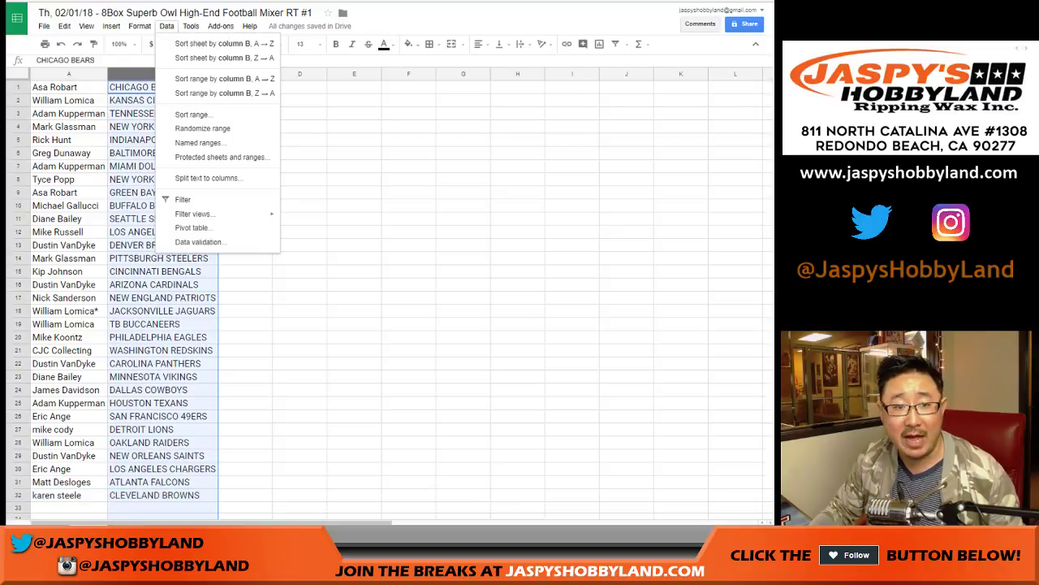
click(203, 42)
- Center the participant and team pairings in A1:B32 horizontally and apply borders to all their cells
click(69, 87)
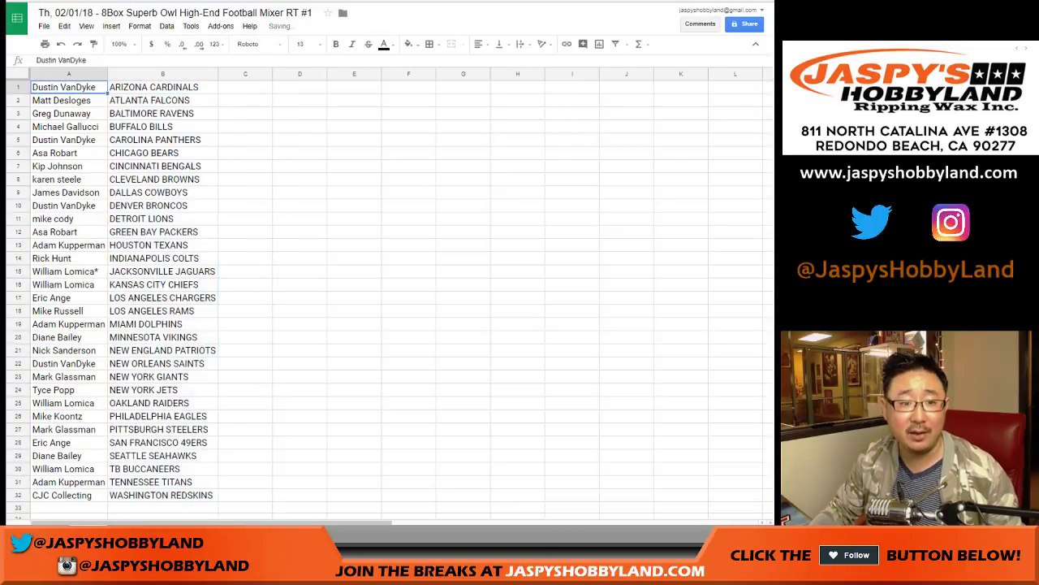
key(ctrl+shift+Down)
key(shift+Right)
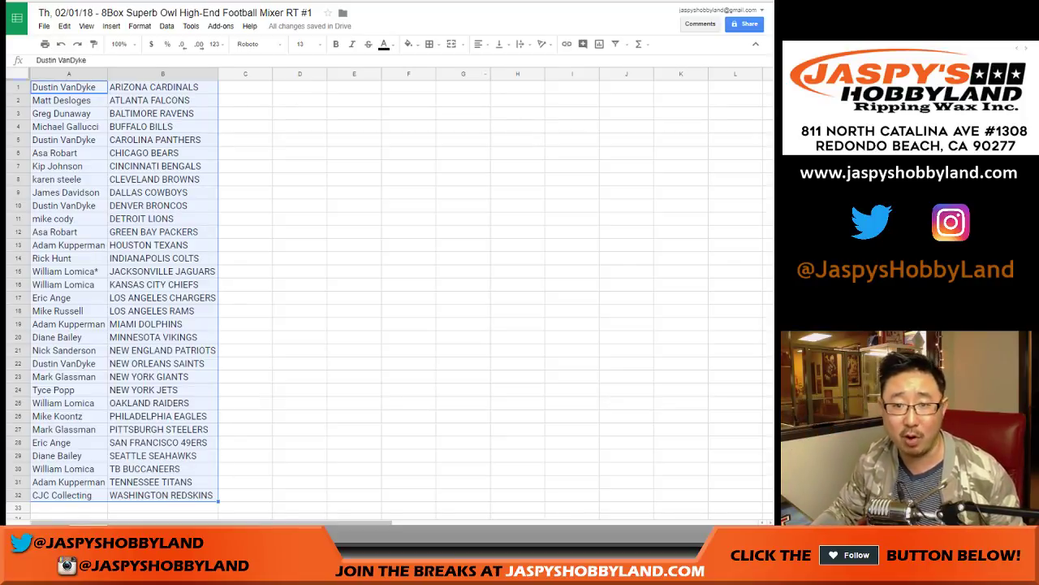
click(479, 44)
click(497, 64)
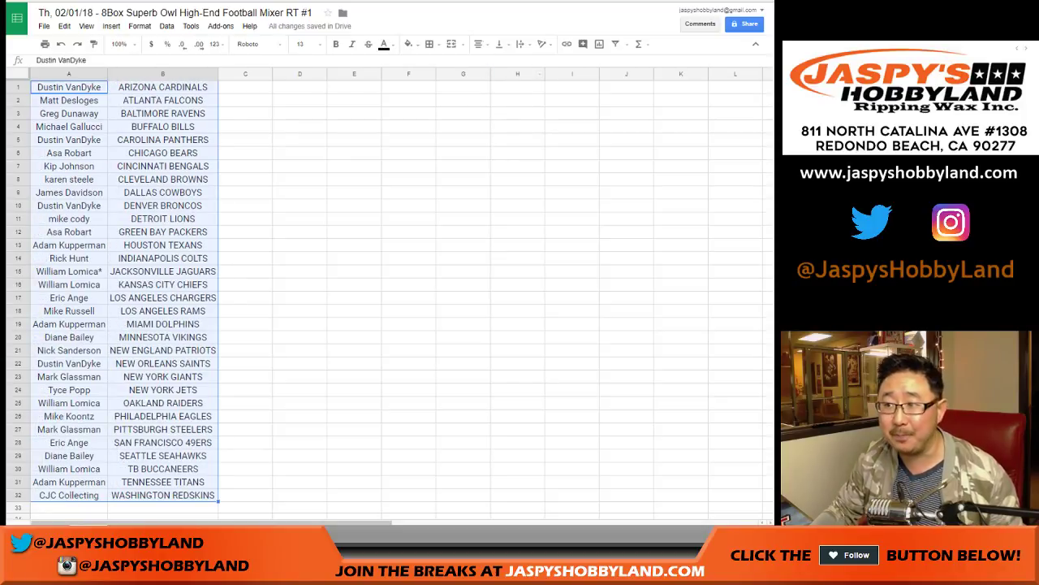
click(429, 44)
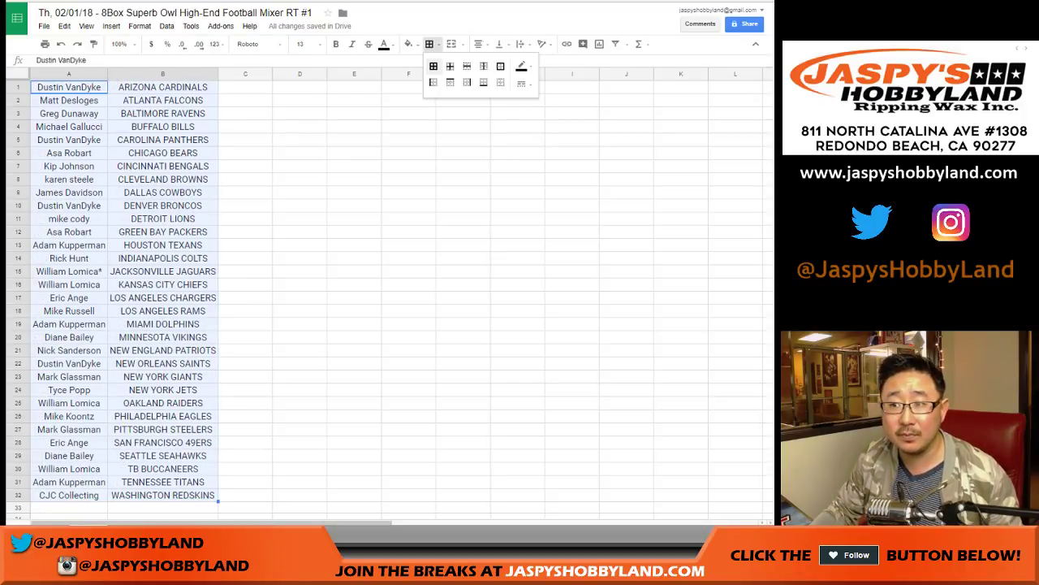
click(433, 66)
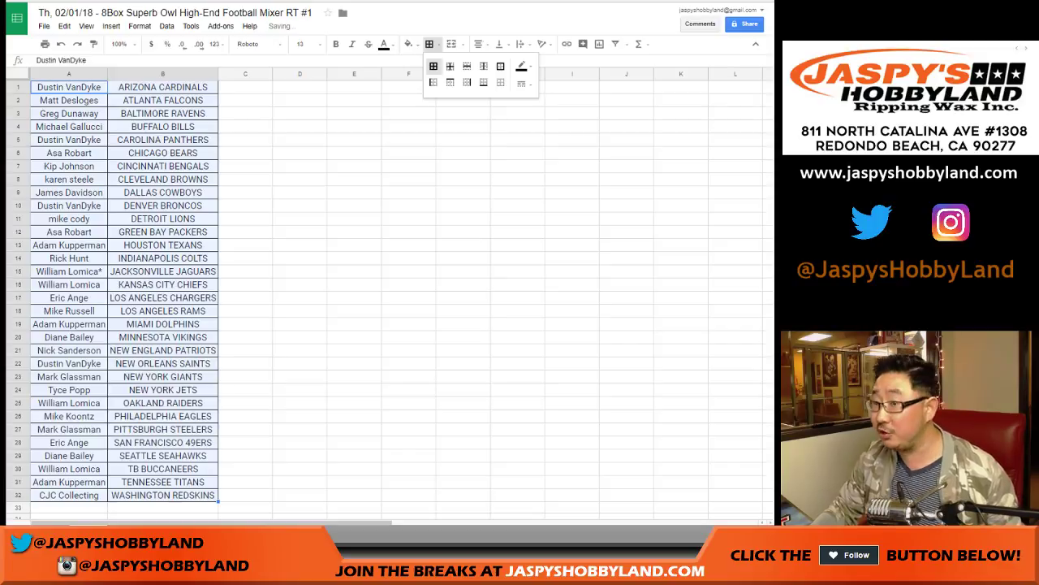
- Review pairs of team rows by highlighting rows 4 and 27, 24 and 29, and 30 and 26, and clear the highlight by selecting C1
click(18, 127)
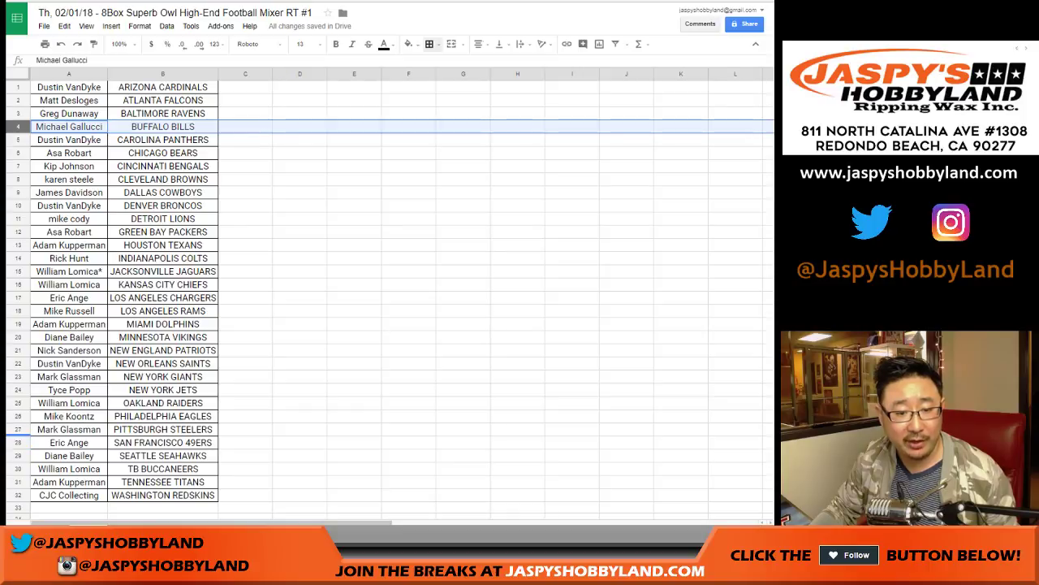
ctrl+click(18, 430)
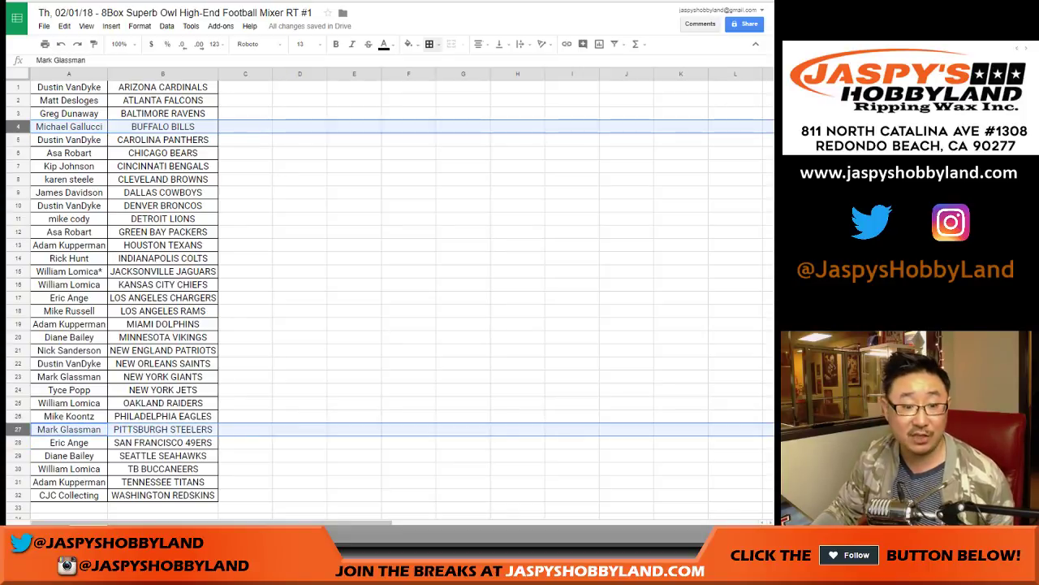
click(17, 390)
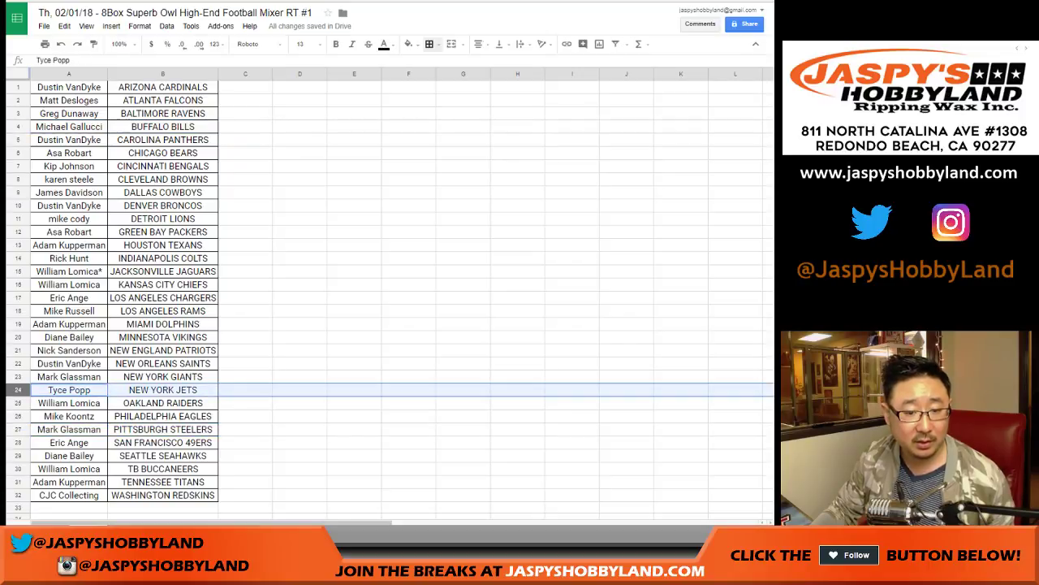
ctrl+click(18, 455)
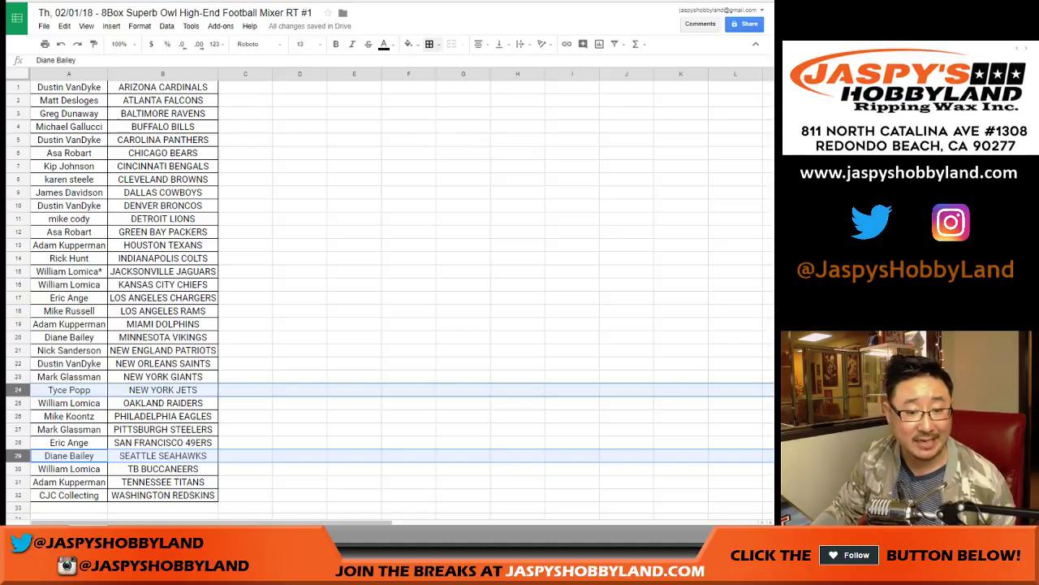
click(17, 469)
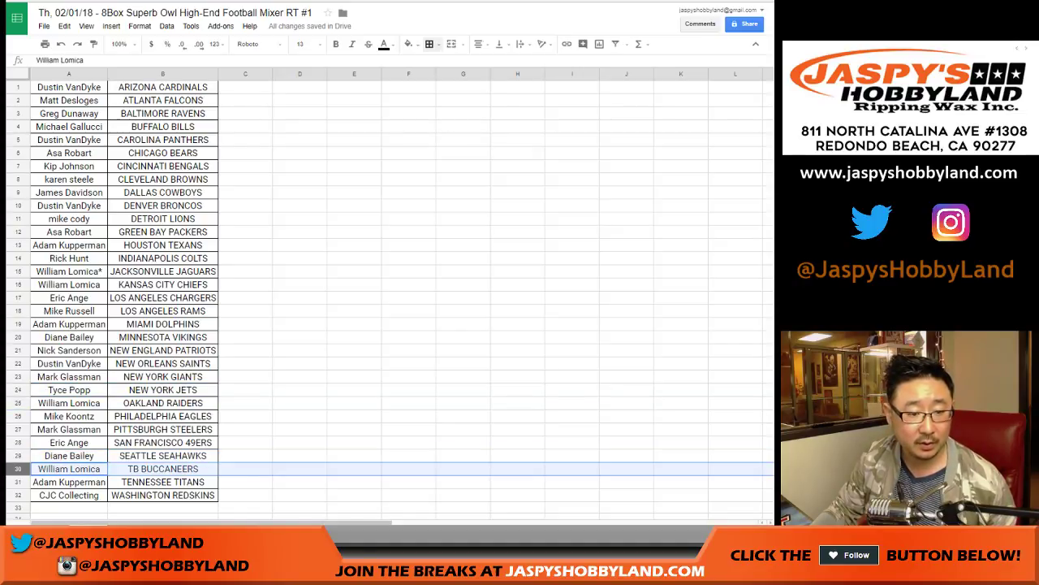
ctrl+click(17, 416)
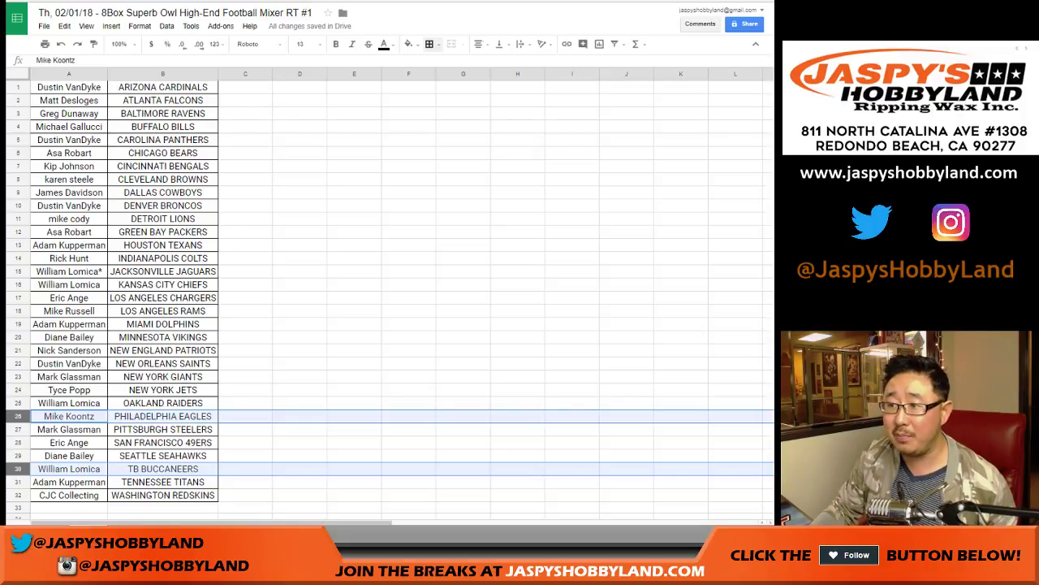
click(245, 87)
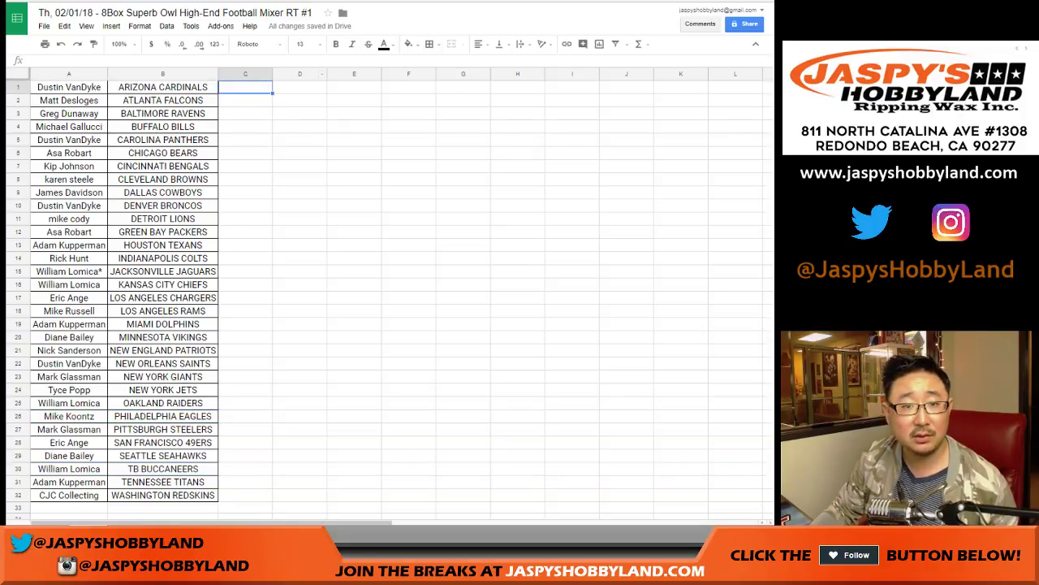
- Switch to the Jaspy's 8-Box Big Game High End Football Mixer #2 product page and go over its list of included boxes
key(ctrl+Tab)
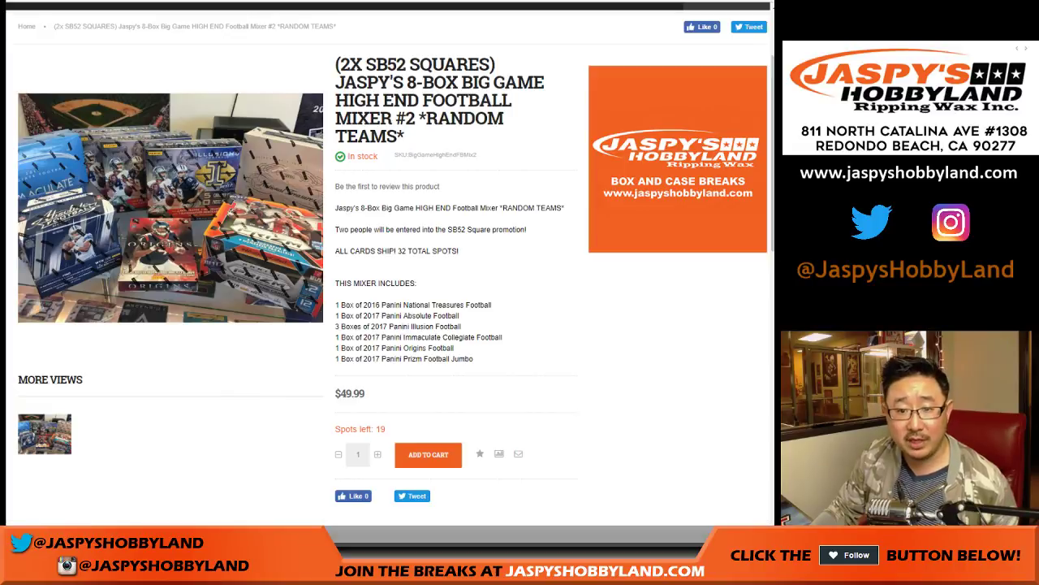
drag(356, 305, 450, 305)
click(451, 306)
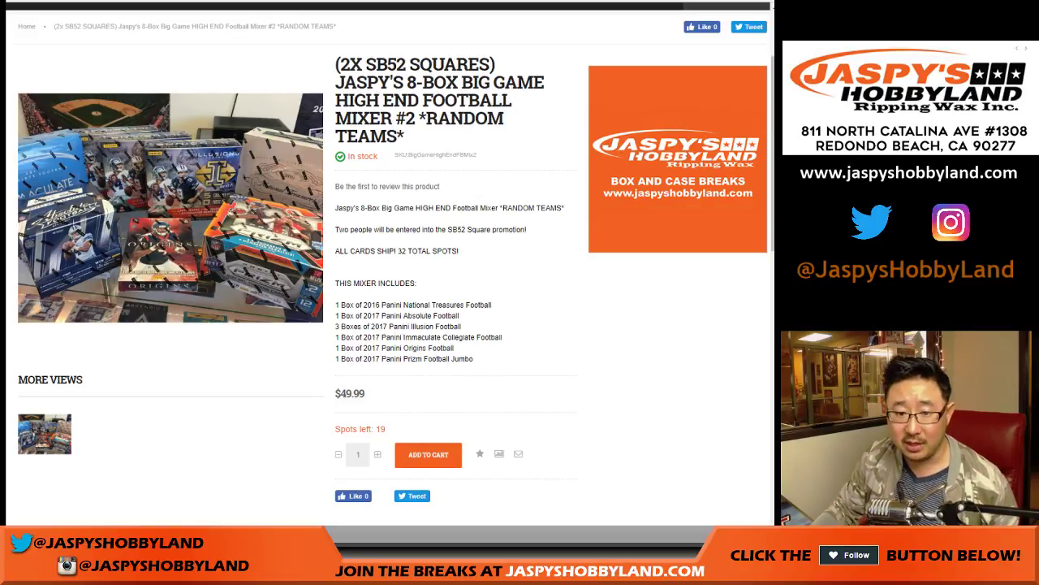
drag(367, 315, 422, 358)
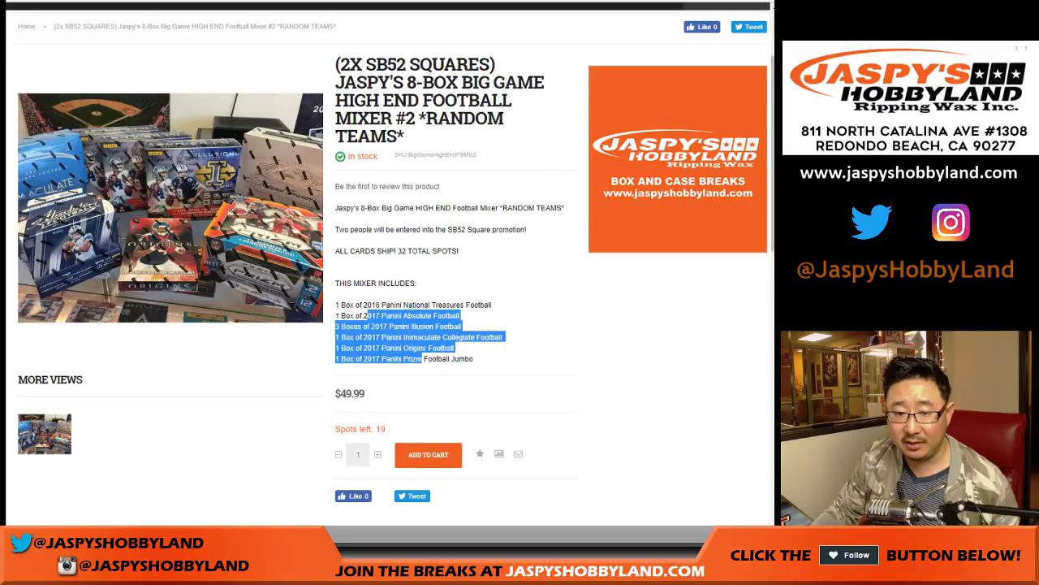
click(422, 359)
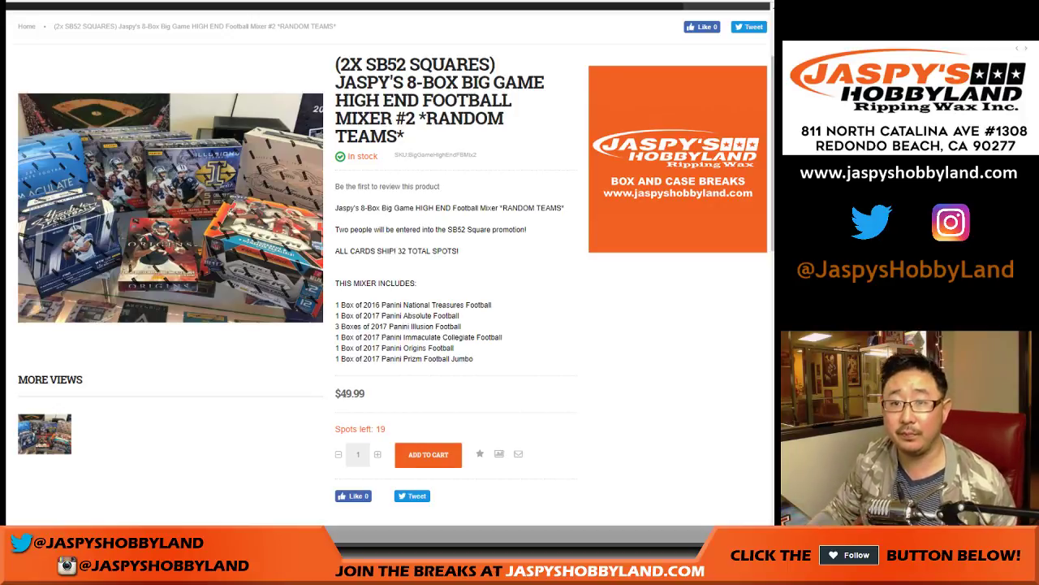
- Return to the Google Sheets pairings and print the current sheet in portrait with the document title in the header
key(ctrl+Tab)
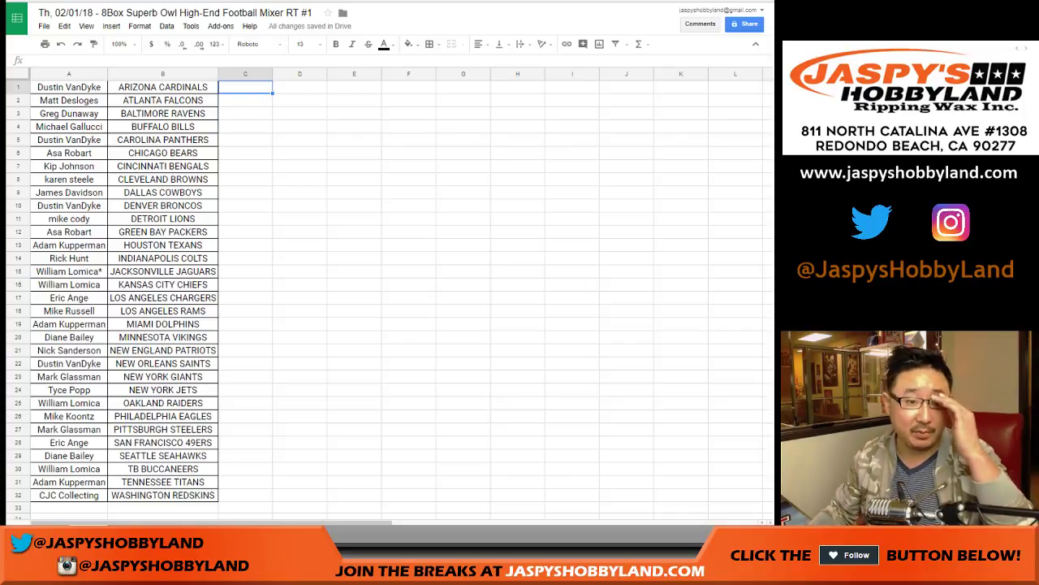
key(ctrl+p)
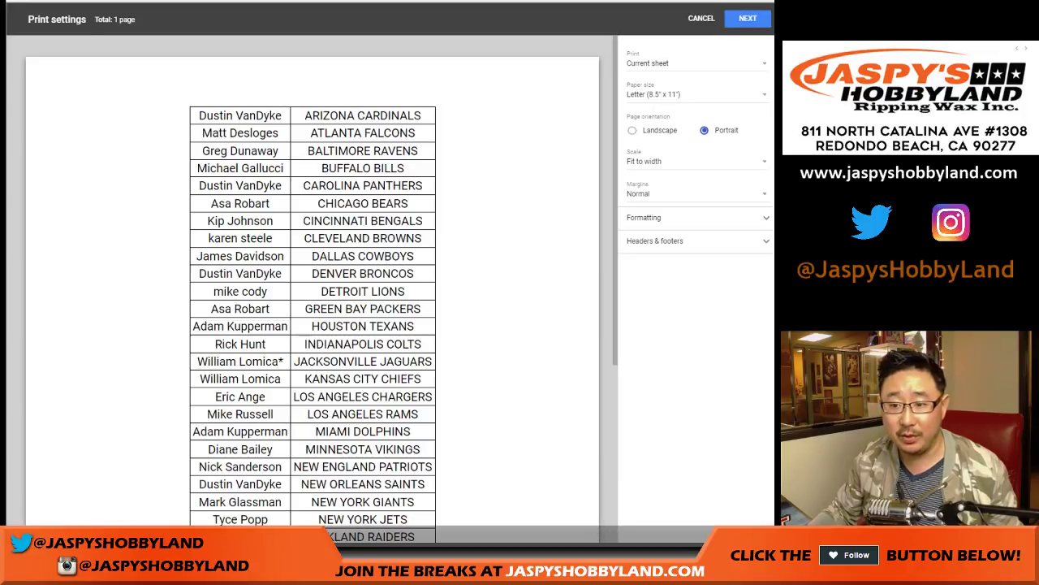
click(695, 241)
click(632, 274)
click(748, 18)
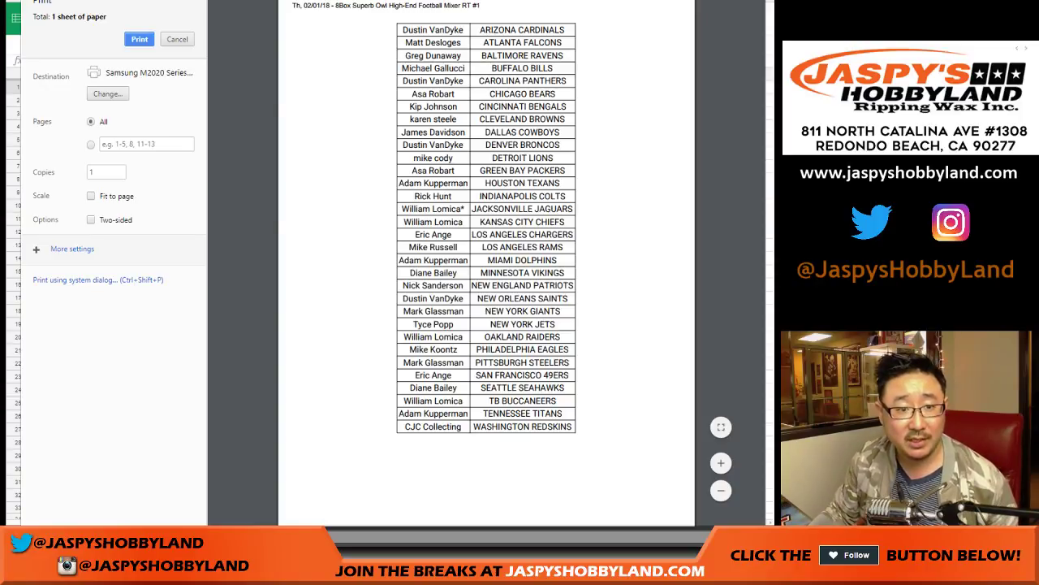
click(139, 39)
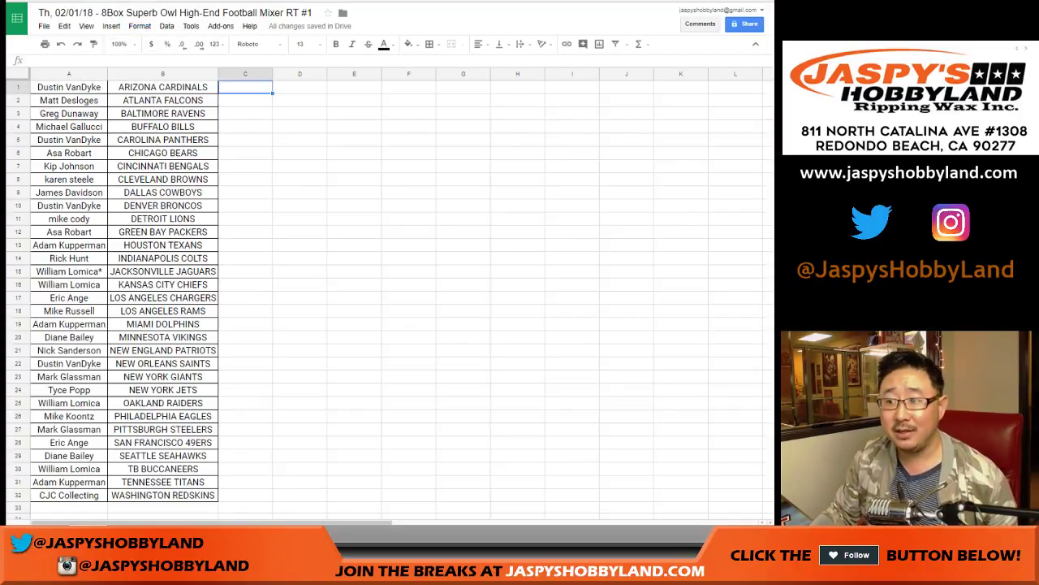